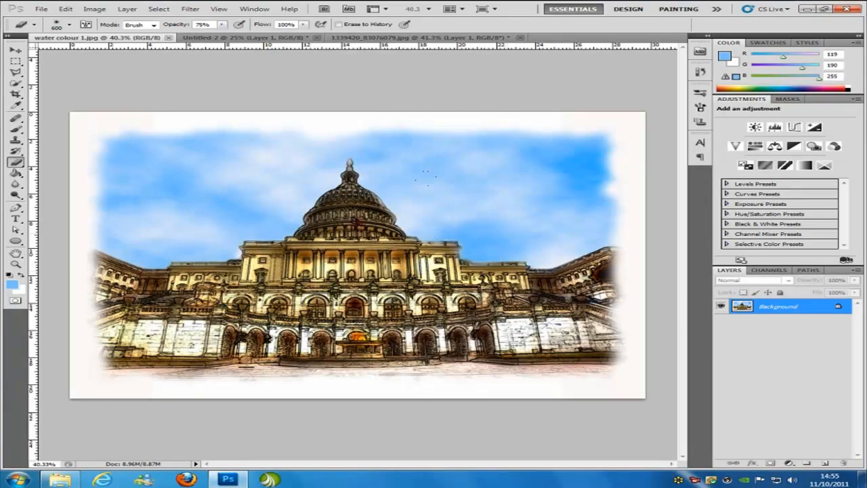
In the 1339420_83076079.jpg document, delete the existing Layer 1 and make a fresh duplicate of the Background layer
click(392, 38)
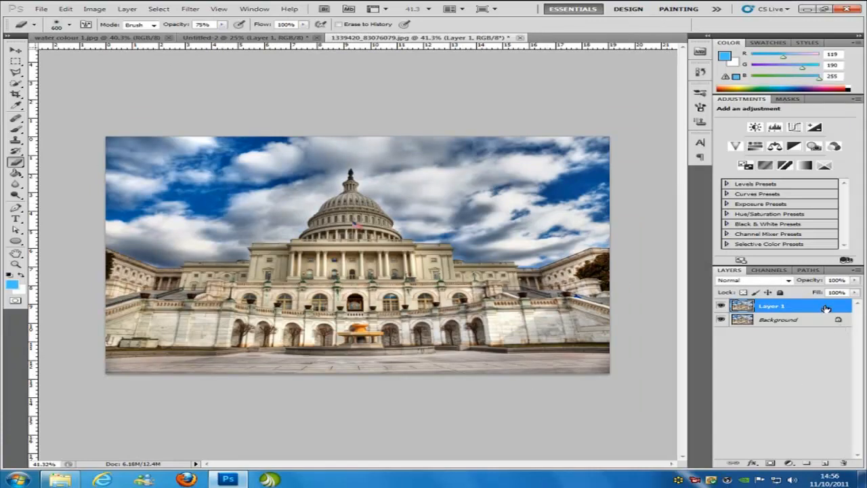
key(Delete)
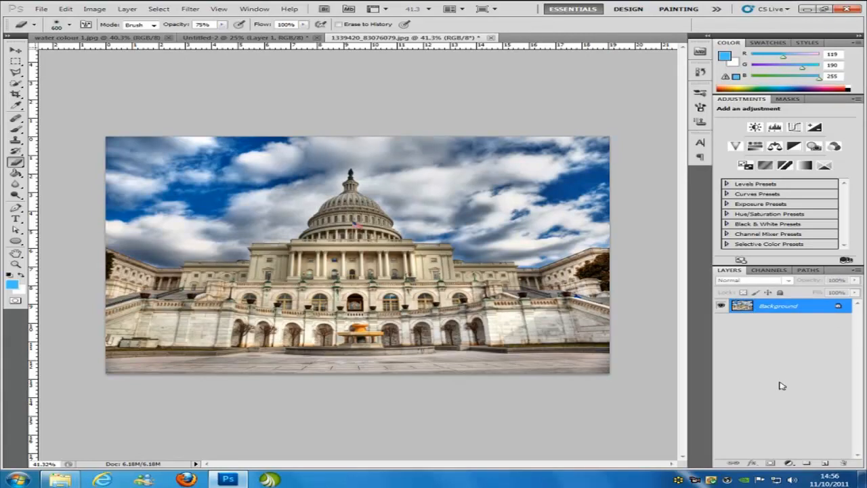
key(ctrl+j)
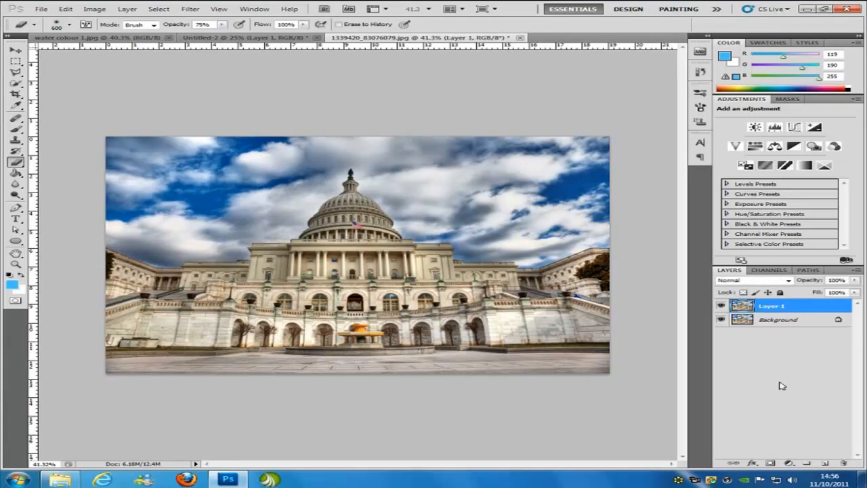
Apply the Glowing Edges filter to the duplicate layer with edge width 2, edge brightness 10 and smoothness 4
click(191, 8)
mouse_move(229, 174)
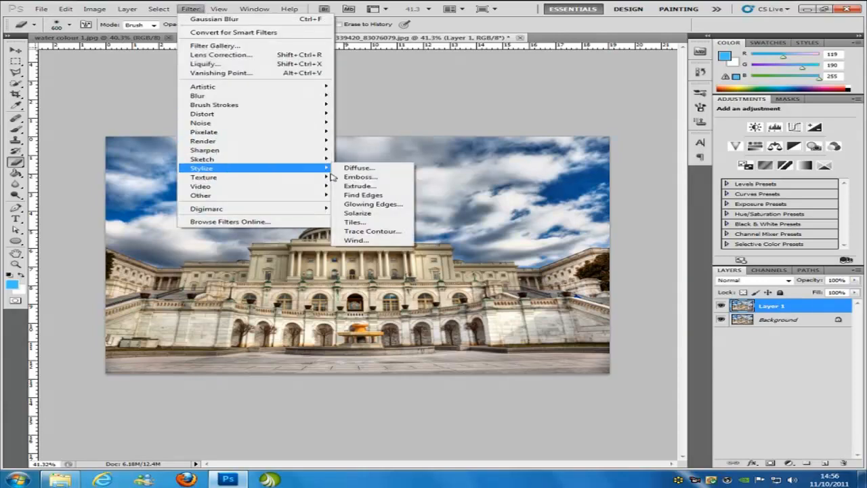
click(361, 205)
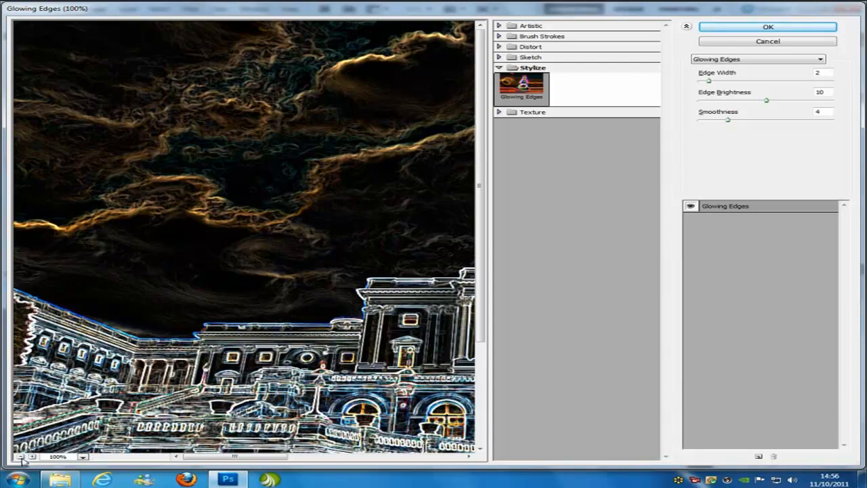
click(21, 457)
click(21, 456)
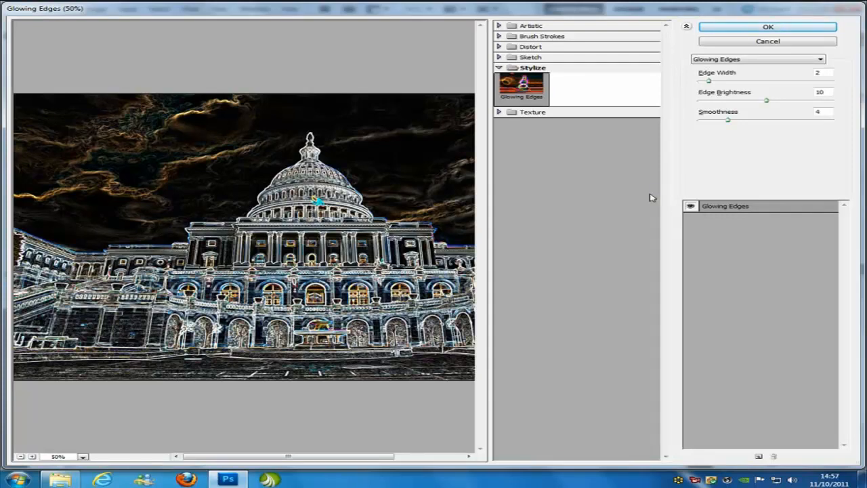
click(738, 27)
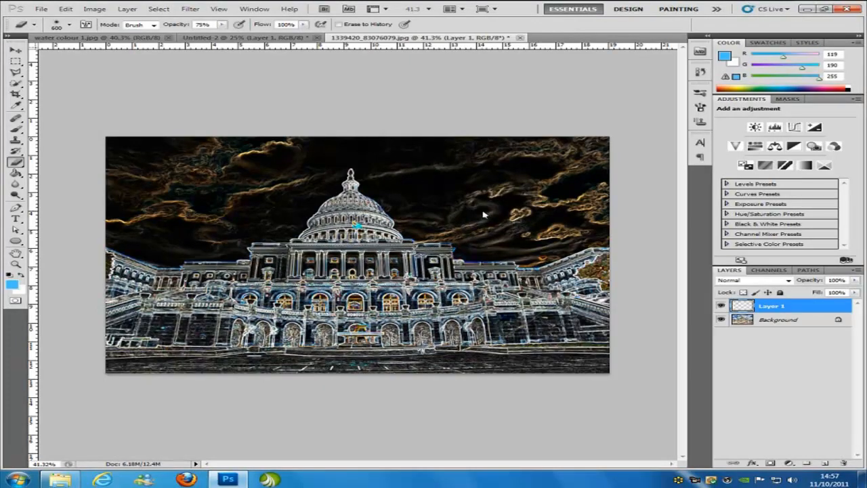
Invert the colours of the Glowing Edges layer and desaturate it to a black-and-white line drawing
key(ctrl+i)
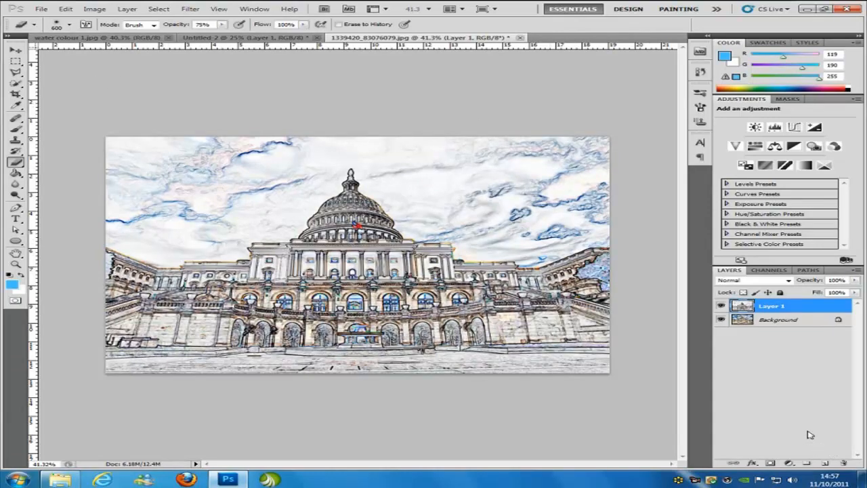
key(ctrl+shift+u)
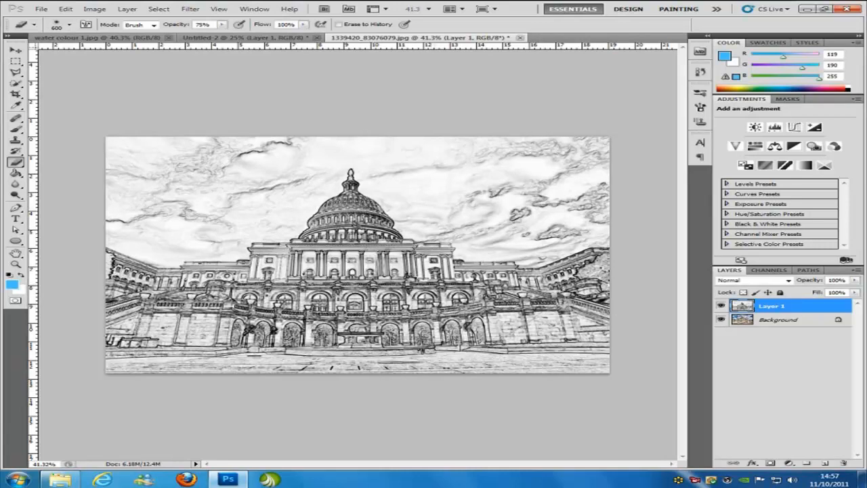
Add a Levels adjustment layer above Layer 1 with input levels of 70, 0.68 and 216
click(788, 463)
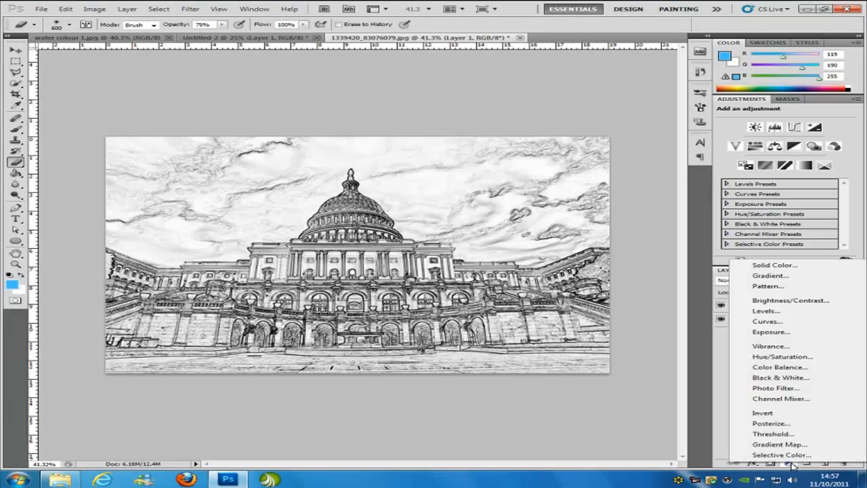
click(788, 311)
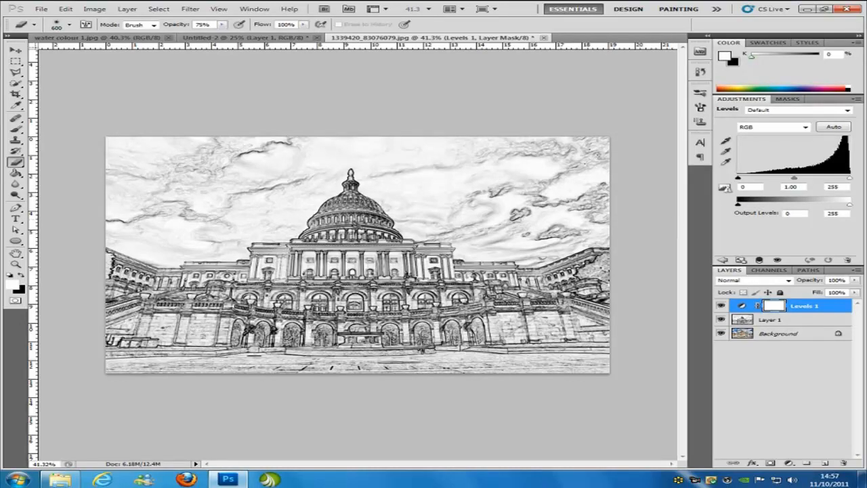
drag(754, 188, 738, 188)
text(70)
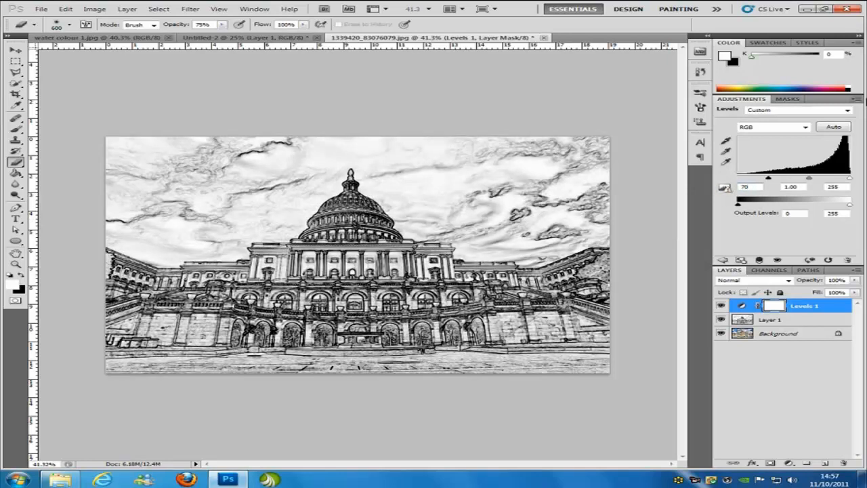
drag(798, 187, 777, 189)
text(0.66)
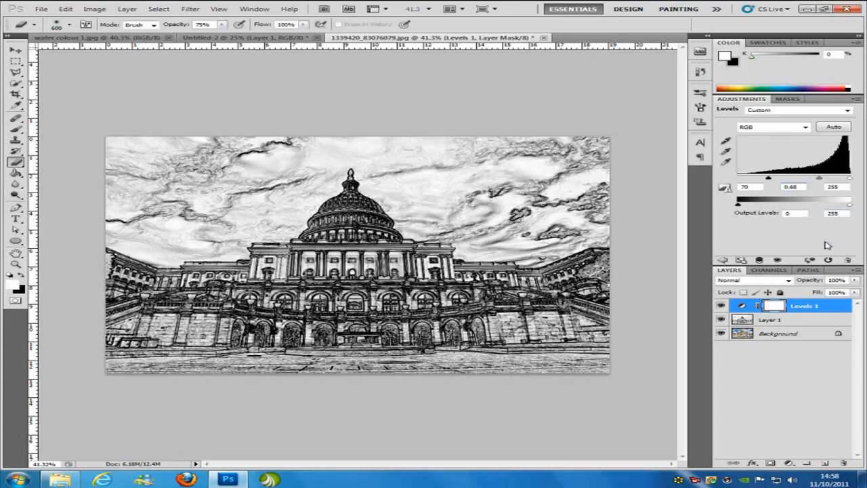
click(832, 187)
text(216)
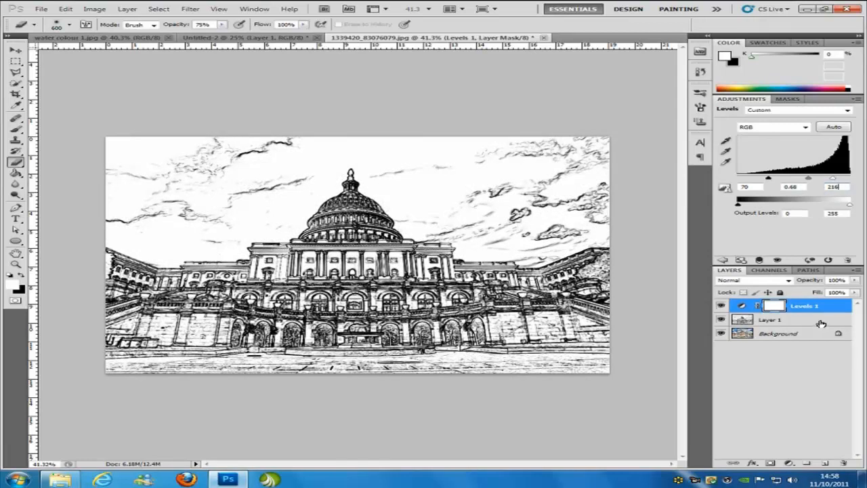
Set the blend mode of Layer 1, the line drawing, to Multiply
click(820, 322)
click(787, 280)
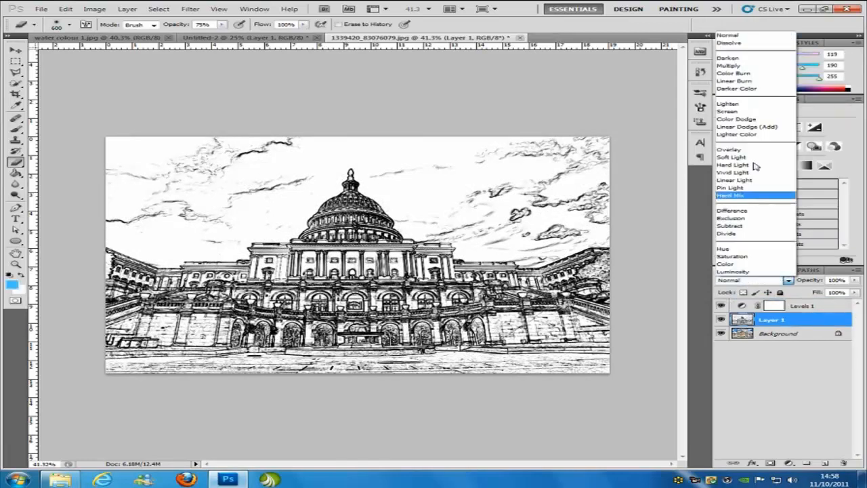
click(728, 65)
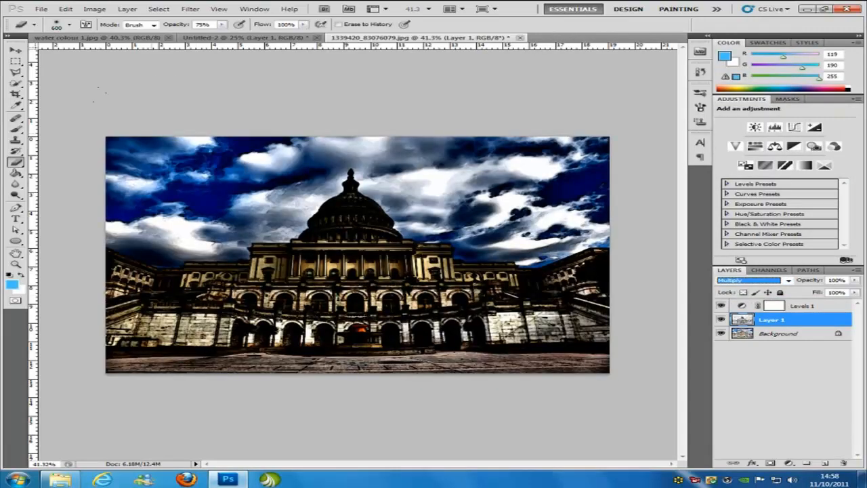
Add a Levels adjustment layer directly above the Background with the midtone input at 2.38 and the white input at 212
click(798, 334)
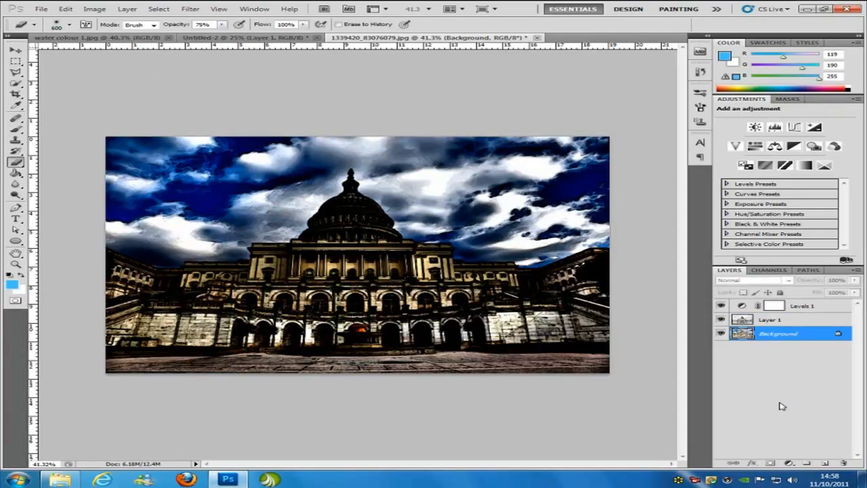
click(791, 465)
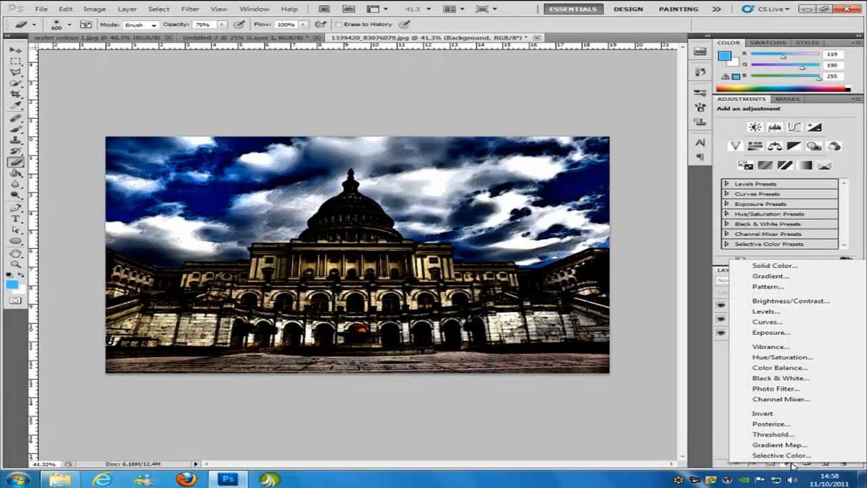
click(785, 314)
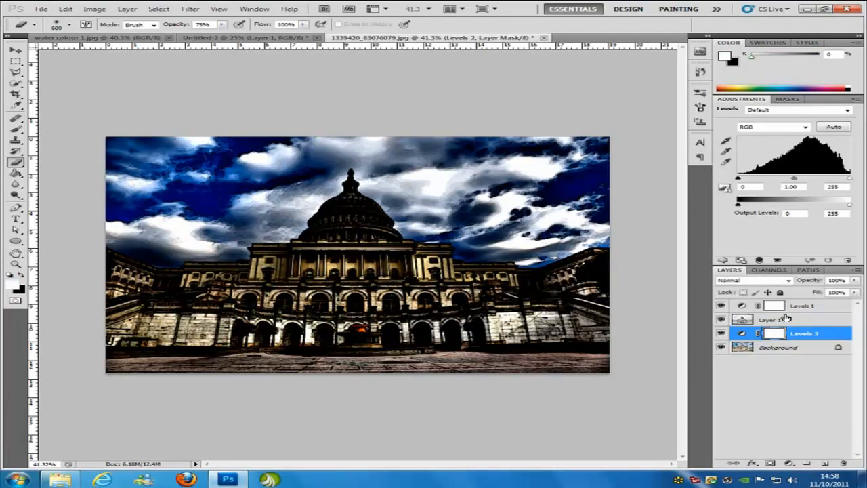
click(742, 187)
click(792, 187)
text(2.)
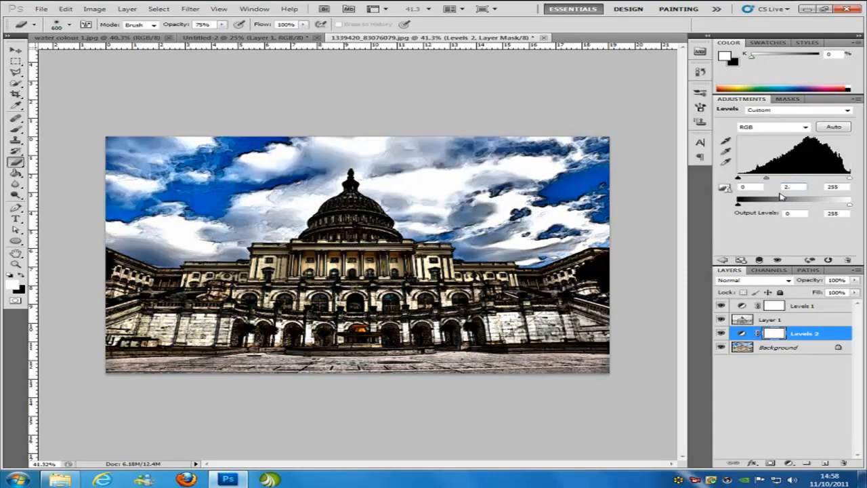
text(38)
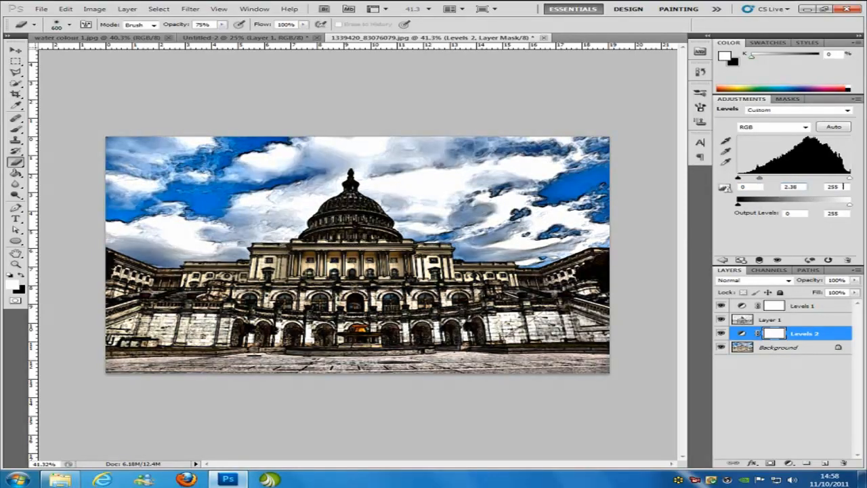
key(Tab)
text(21)
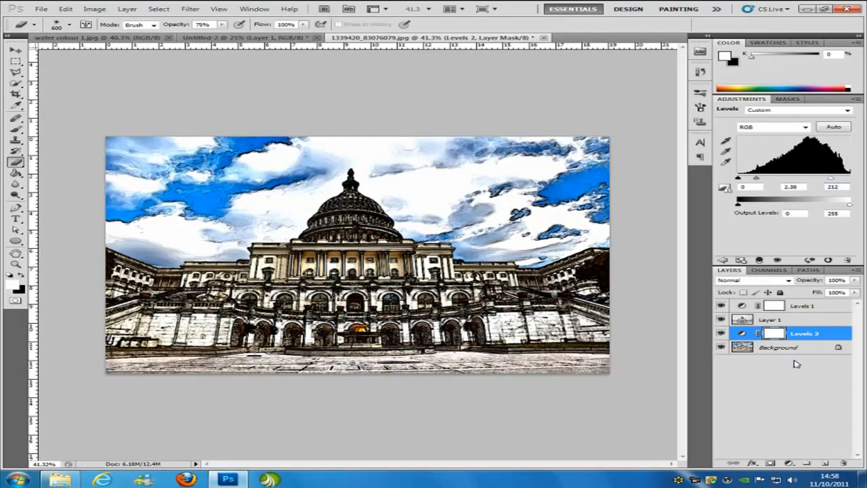
Add a Hue/Saturation adjustment layer above Levels 2 and set its saturation to +52
click(791, 464)
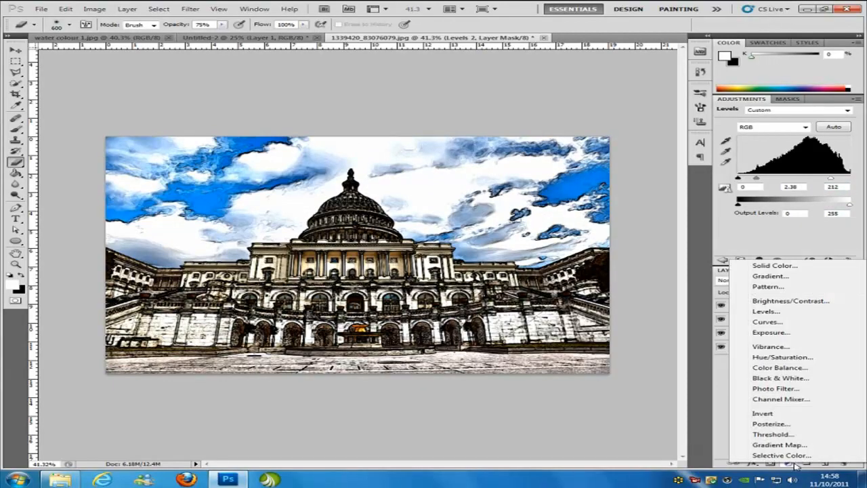
click(786, 357)
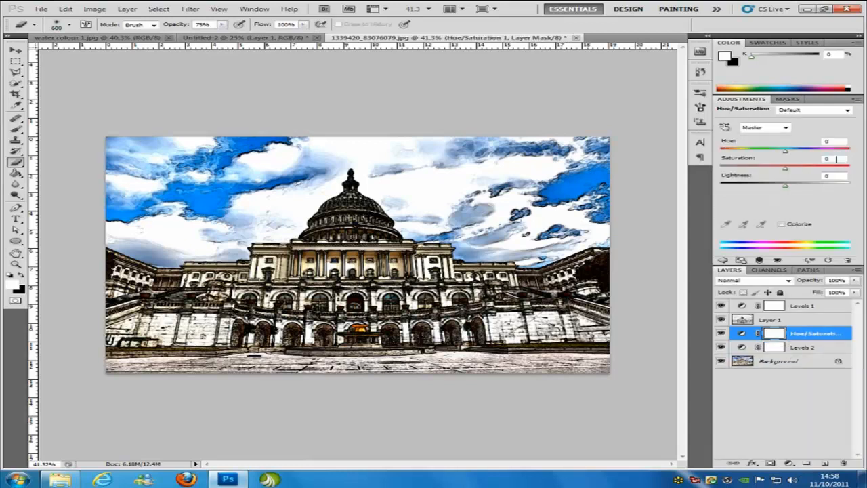
click(836, 158)
text(+52)
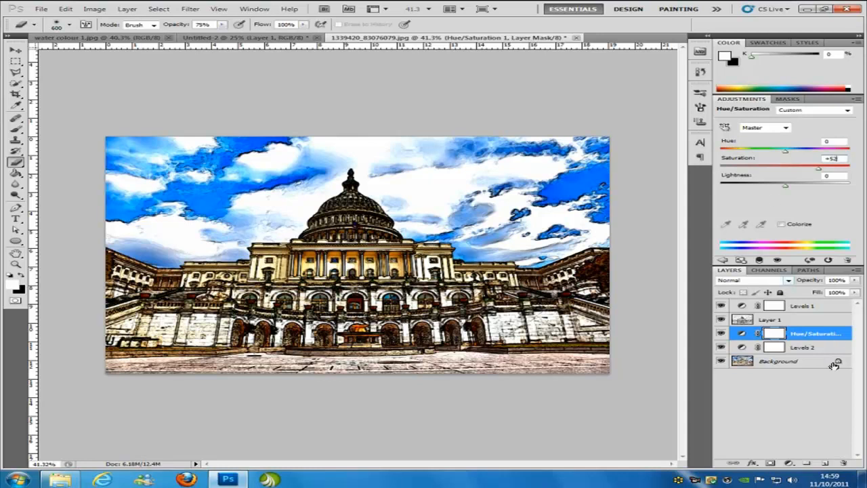
Apply a Gaussian Blur with a radius of 9.5 pixels to the Background layer
click(812, 366)
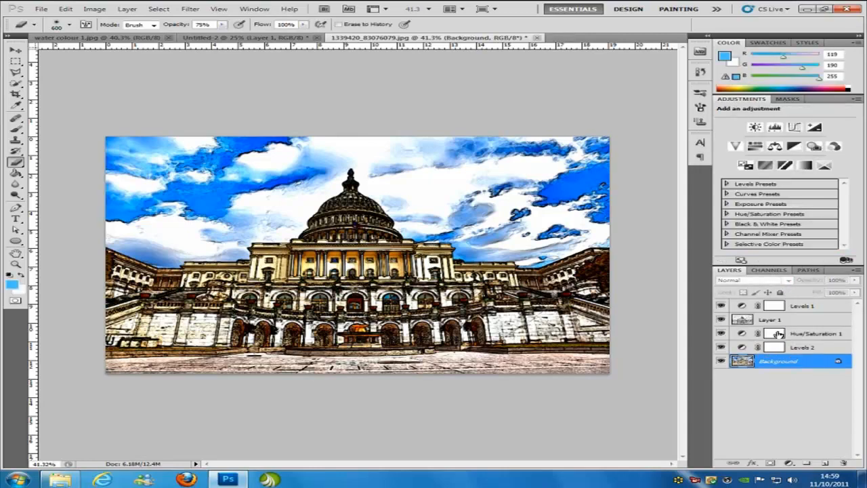
click(190, 8)
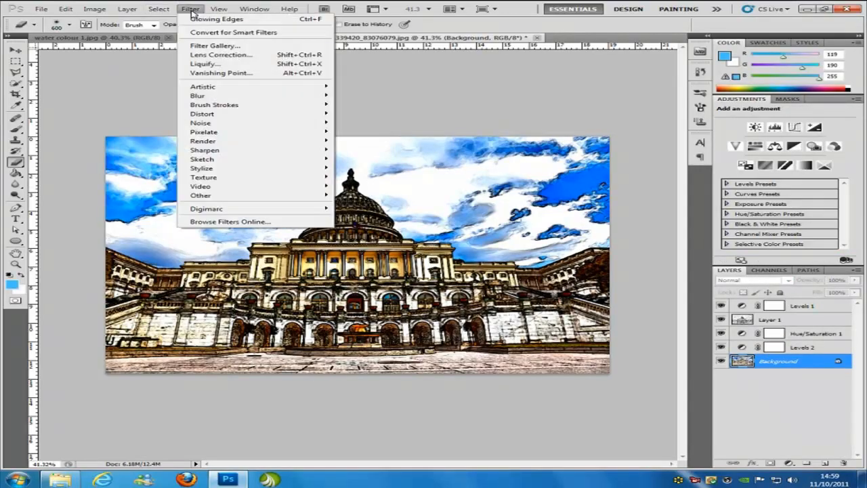
mouse_move(228, 96)
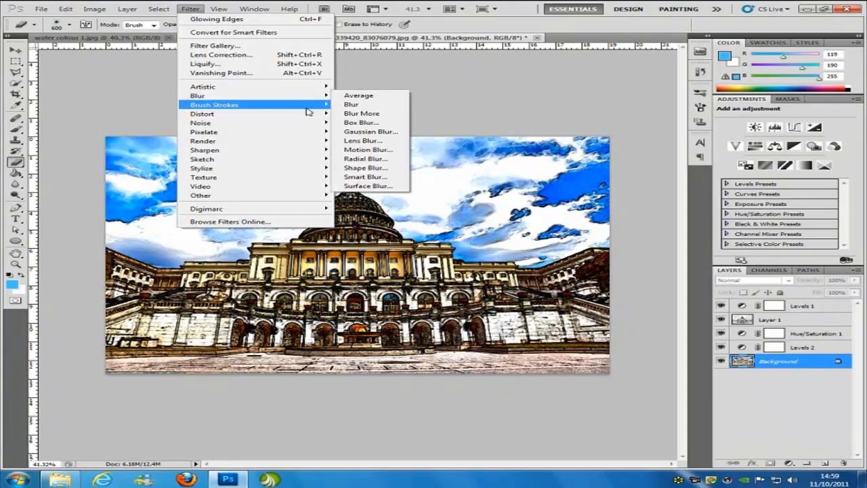
click(355, 133)
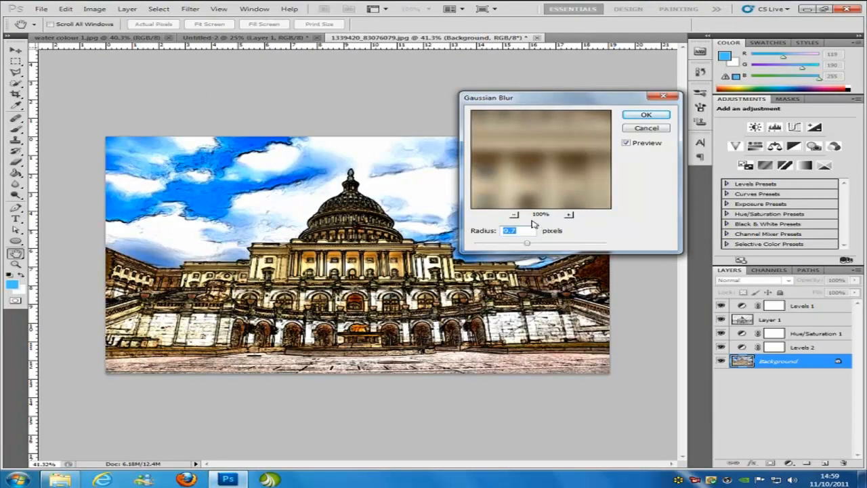
click(517, 231)
key(BackSpace)
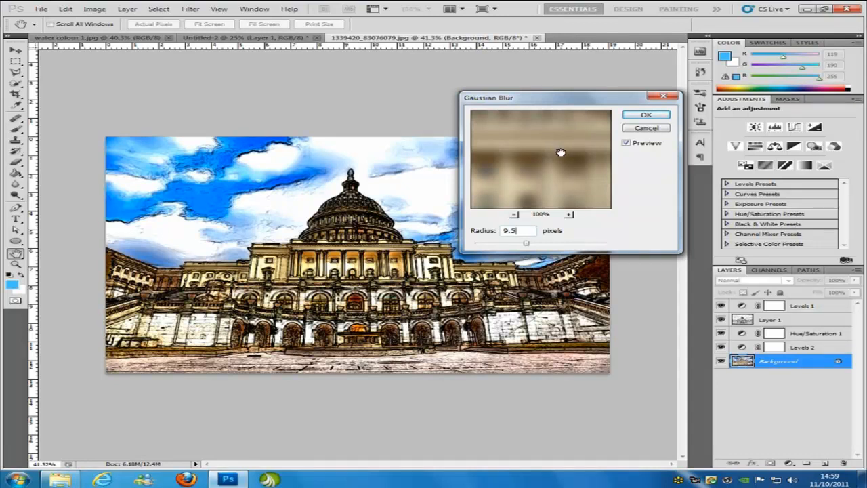
click(647, 116)
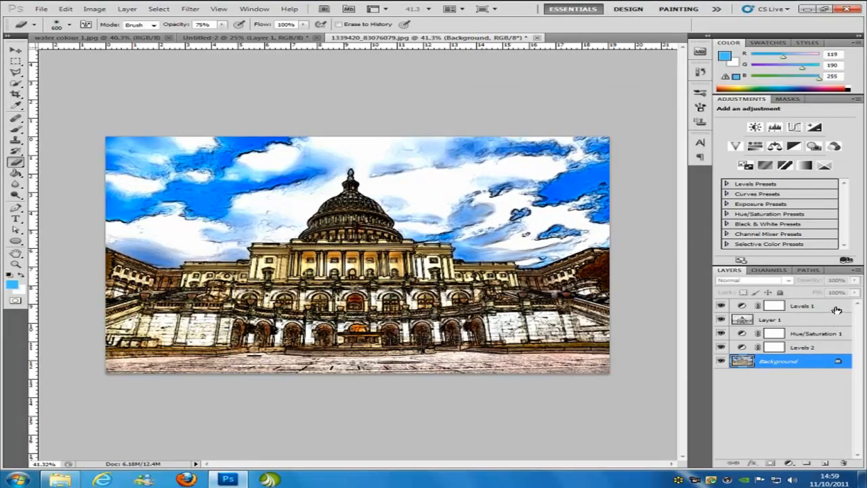
Create a new empty layer above Levels 1 and switch to the Brush tool with white as the foreground colour
click(838, 310)
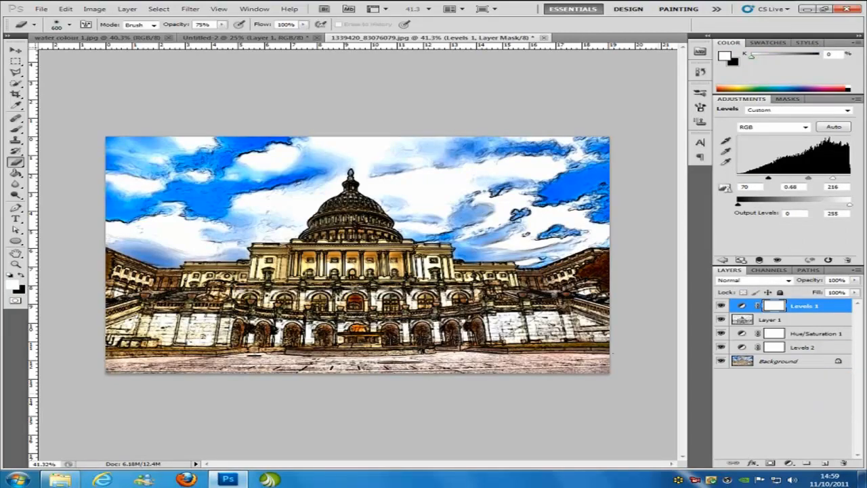
click(826, 464)
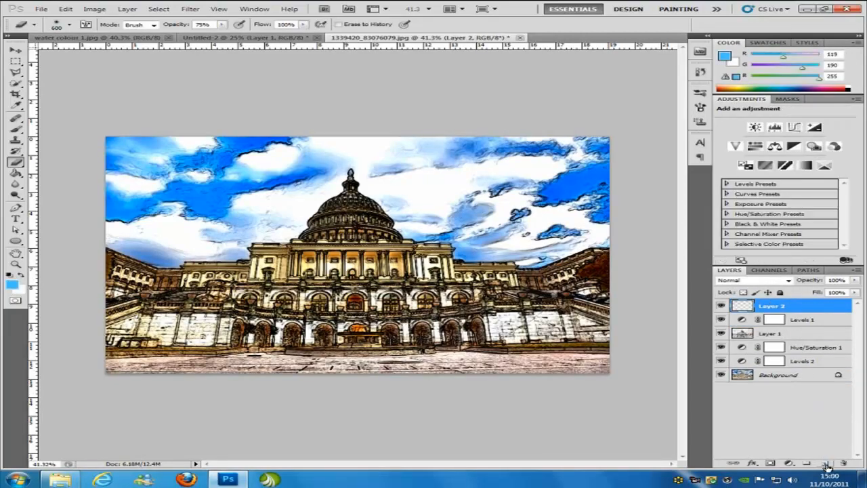
click(22, 273)
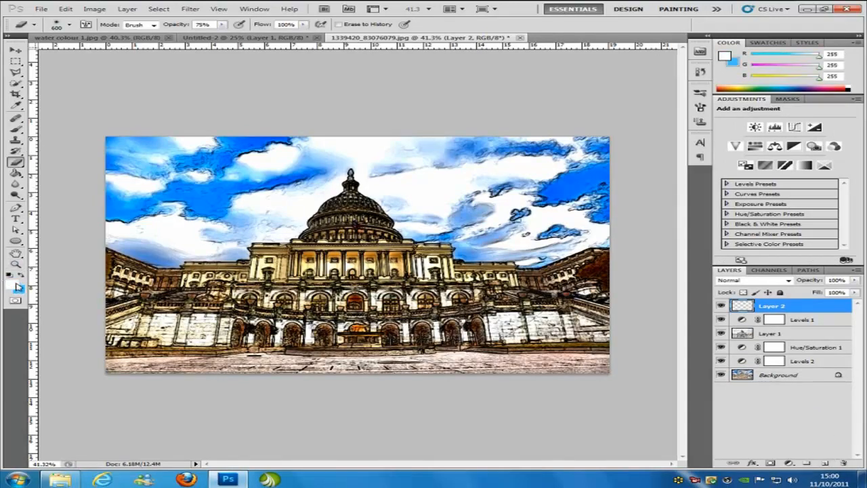
click(16, 129)
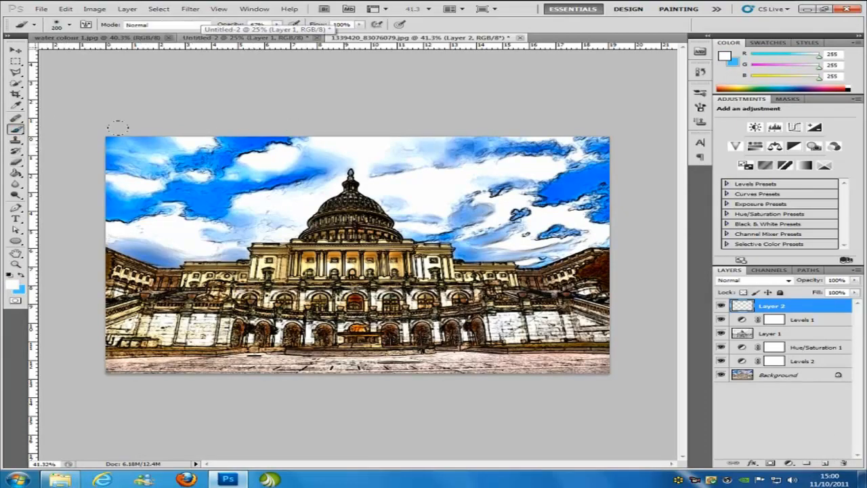
Paint most of the sky white on Layer 2 with a hard 200 px brush at 100% opacity, leaving a thin strip around the building
click(69, 25)
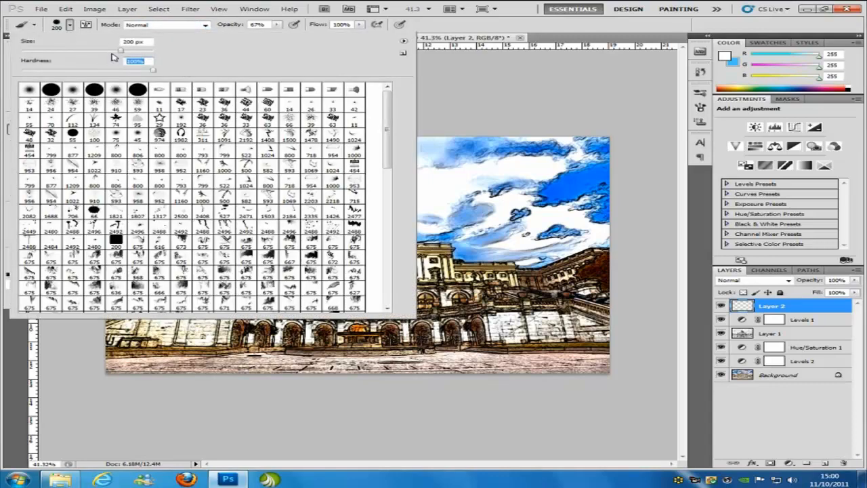
click(277, 26)
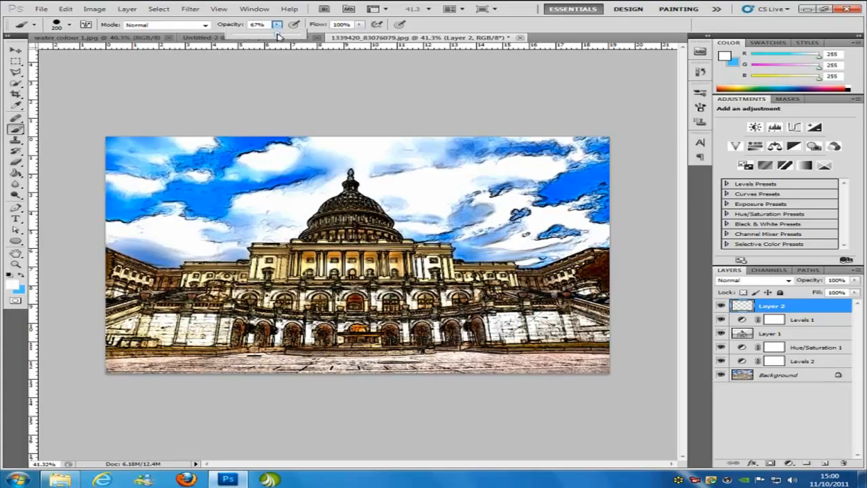
drag(279, 36, 321, 37)
mouse_move(161, 114)
mouse_down()
mouse_move(88, 145)
mouse_move(100, 153)
mouse_move(142, 108)
mouse_move(266, 122)
mouse_move(48, 115)
mouse_up()
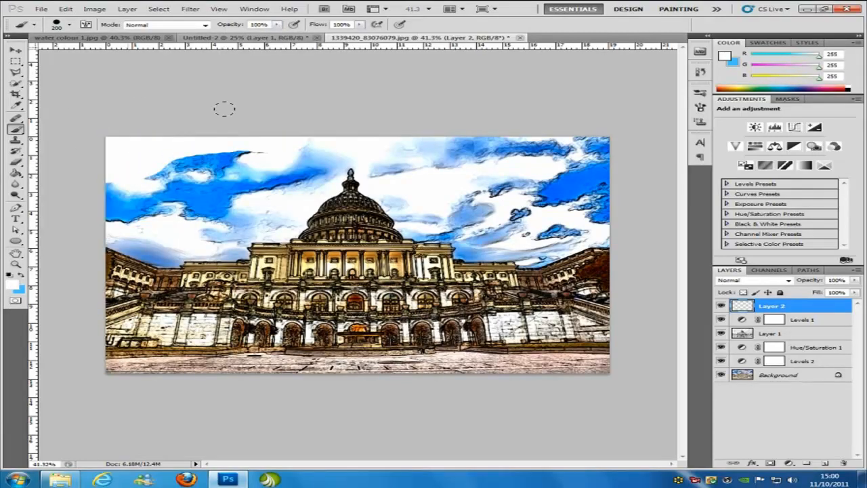
mouse_move(224, 109)
mouse_down()
mouse_move(116, 182)
mouse_move(152, 145)
mouse_move(162, 177)
mouse_move(147, 183)
mouse_move(222, 155)
mouse_move(263, 121)
mouse_move(254, 158)
mouse_move(288, 103)
mouse_up()
mouse_move(588, 104)
mouse_down()
mouse_move(568, 149)
mouse_move(510, 140)
mouse_move(518, 152)
mouse_move(464, 135)
mouse_move(457, 149)
mouse_move(336, 125)
mouse_move(253, 134)
mouse_move(329, 118)
mouse_move(265, 166)
mouse_move(280, 145)
mouse_move(262, 172)
mouse_move(151, 217)
mouse_move(108, 206)
mouse_move(137, 218)
mouse_move(110, 210)
mouse_move(128, 222)
mouse_move(113, 217)
mouse_move(187, 211)
mouse_move(243, 184)
mouse_move(208, 211)
mouse_move(149, 224)
mouse_up()
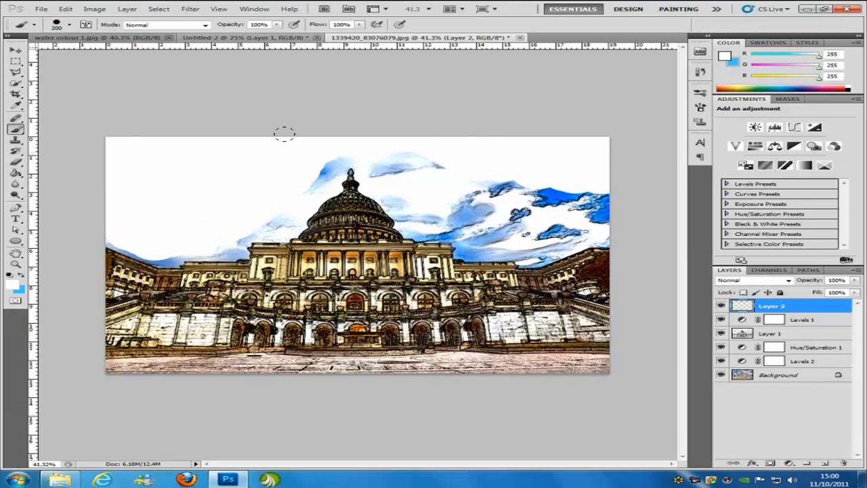
drag(315, 170, 182, 221)
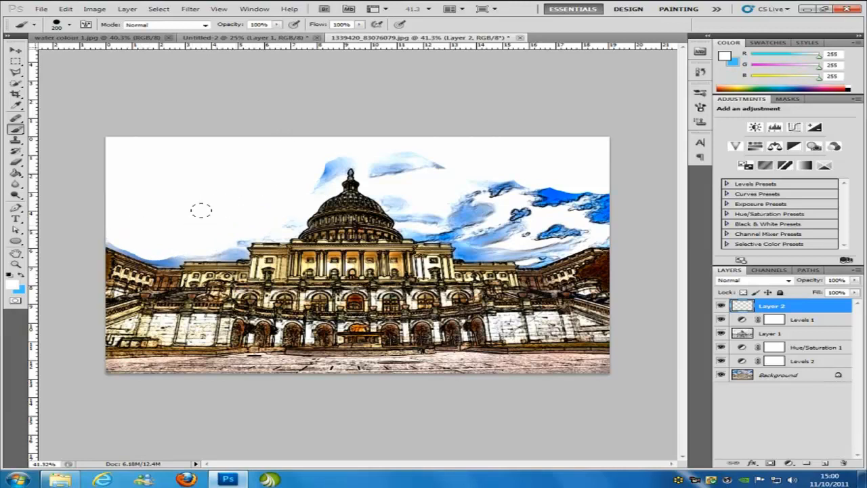
mouse_move(288, 145)
mouse_down()
mouse_move(410, 160)
mouse_move(389, 143)
mouse_move(389, 166)
mouse_move(376, 155)
mouse_move(416, 205)
mouse_move(493, 198)
mouse_move(459, 179)
mouse_move(569, 183)
mouse_move(576, 192)
mouse_move(460, 218)
mouse_move(559, 211)
mouse_move(484, 223)
mouse_move(456, 210)
mouse_move(480, 221)
mouse_move(527, 223)
mouse_move(445, 211)
mouse_move(399, 172)
mouse_up()
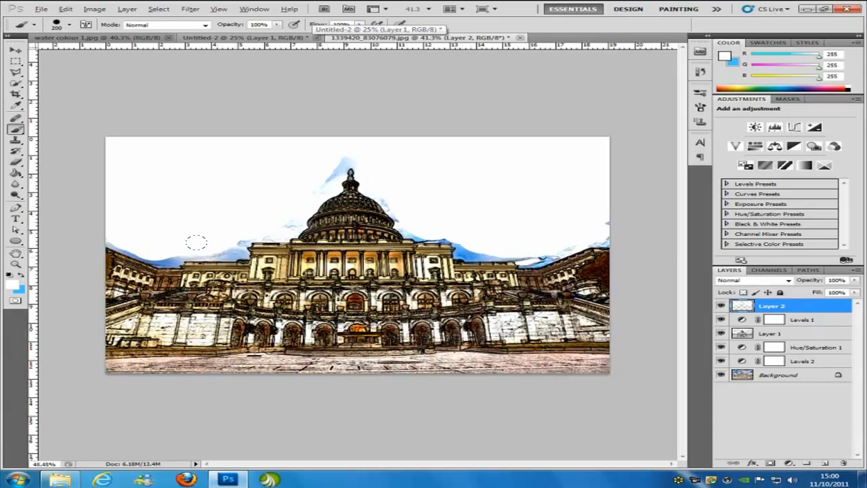
Paint out the remaining blue along the dome and roofline in white with a 100 px brush at 70% opacity
scroll(196, 244, up, 3)
click(70, 25)
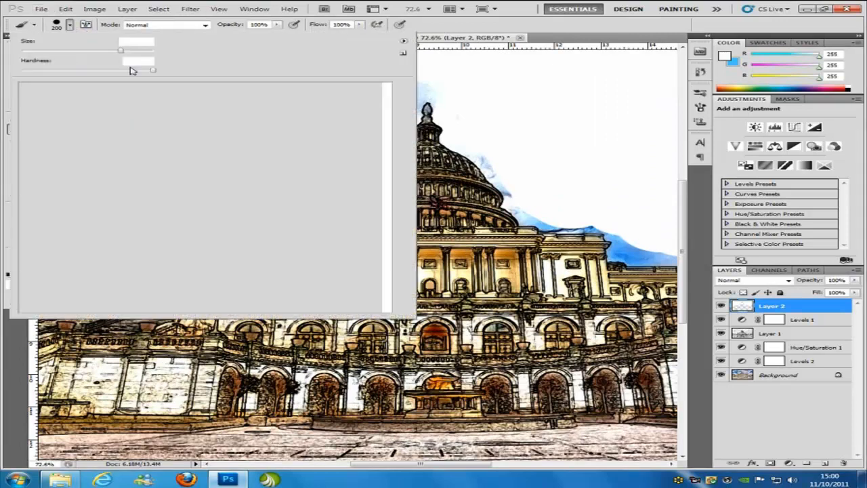
click(70, 27)
click(280, 25)
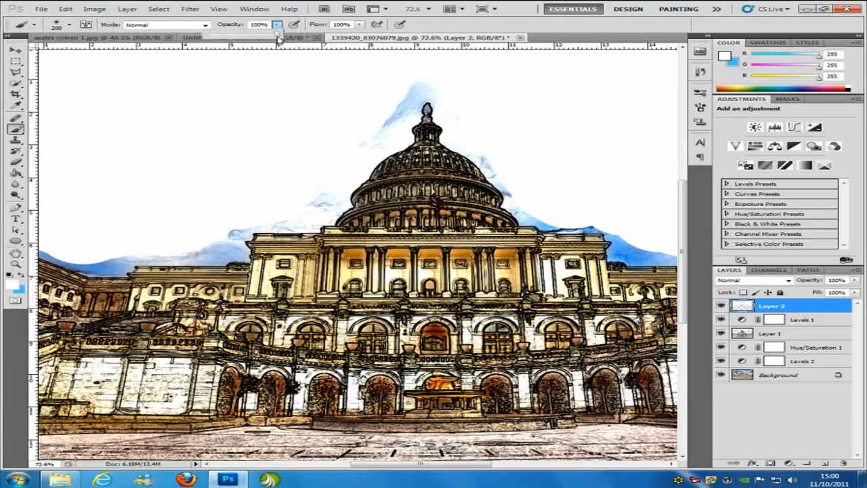
drag(282, 39, 259, 36)
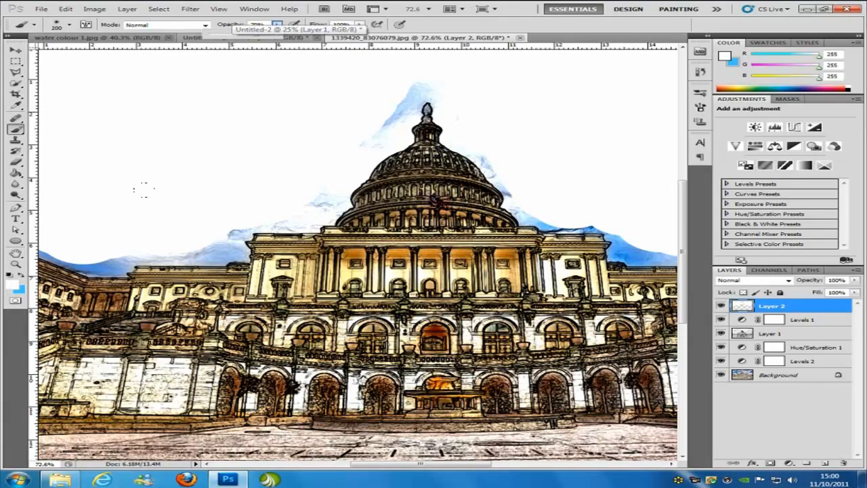
key(bracketleft)
key(bracketleft)
key(bracketleft)
key(bracketleft)
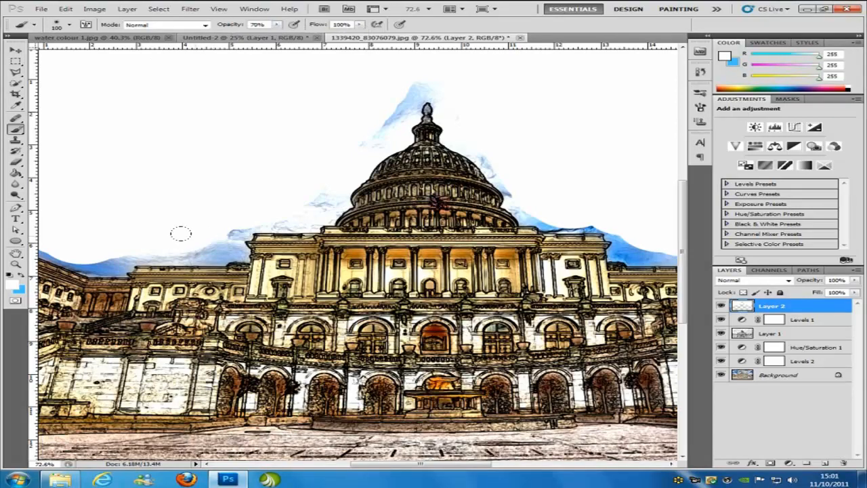
drag(212, 233, 128, 239)
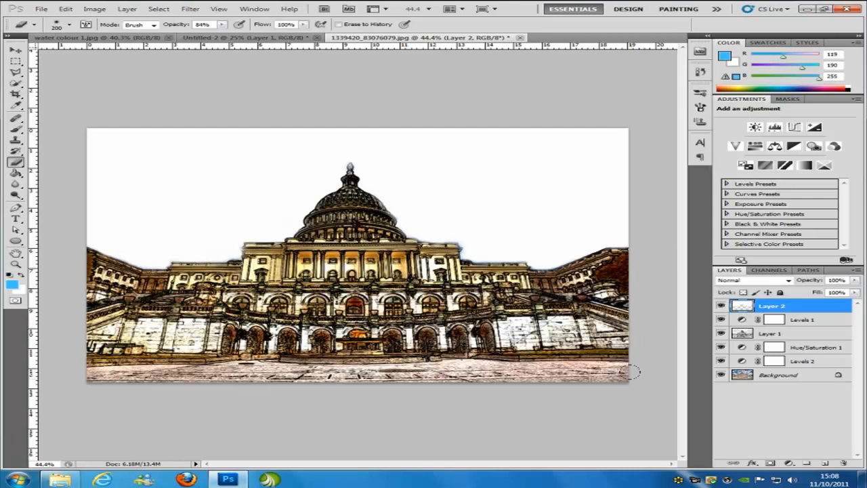
Create a new layer above Layer 2 and draw a wide rectangular selection over the dome and sky, keeping #77beff as the foreground colour
click(827, 463)
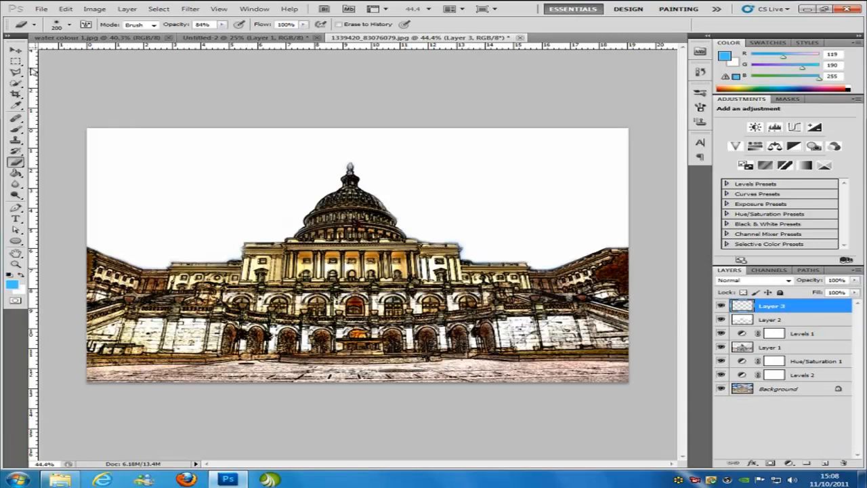
click(18, 62)
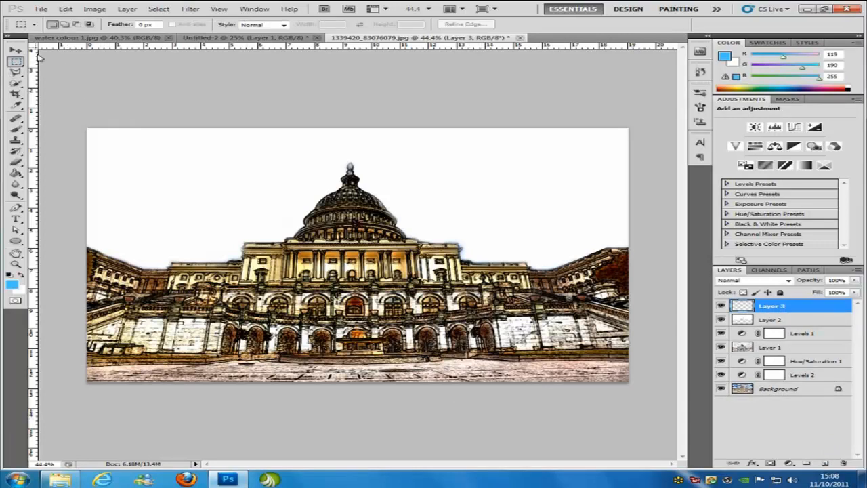
drag(146, 159, 571, 303)
click(12, 283)
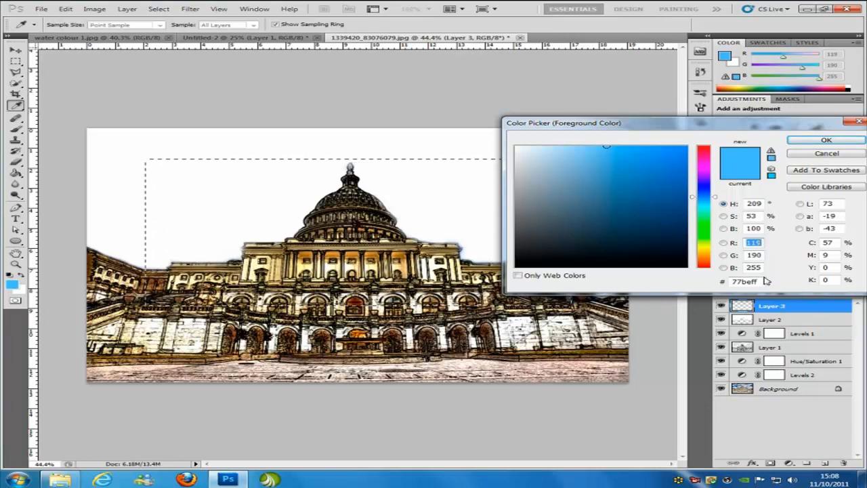
click(819, 141)
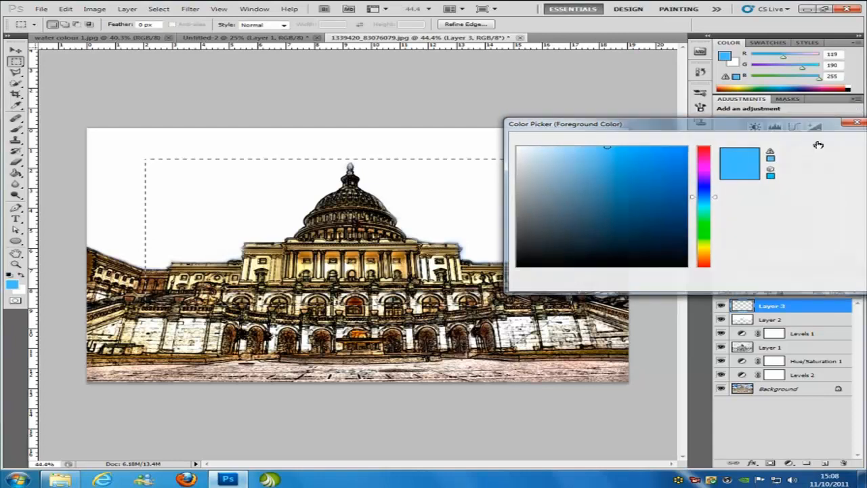
key(m)
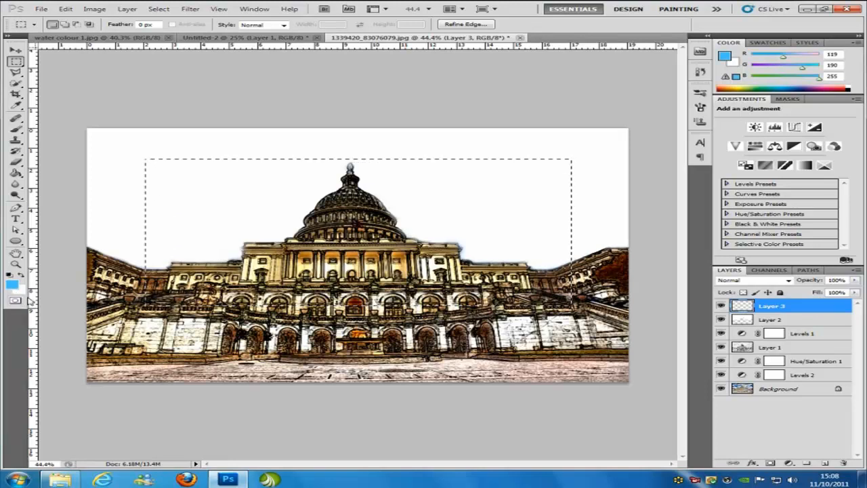
Render the Clouds filter inside the rectangular selection on Layer 3 and deselect
click(190, 11)
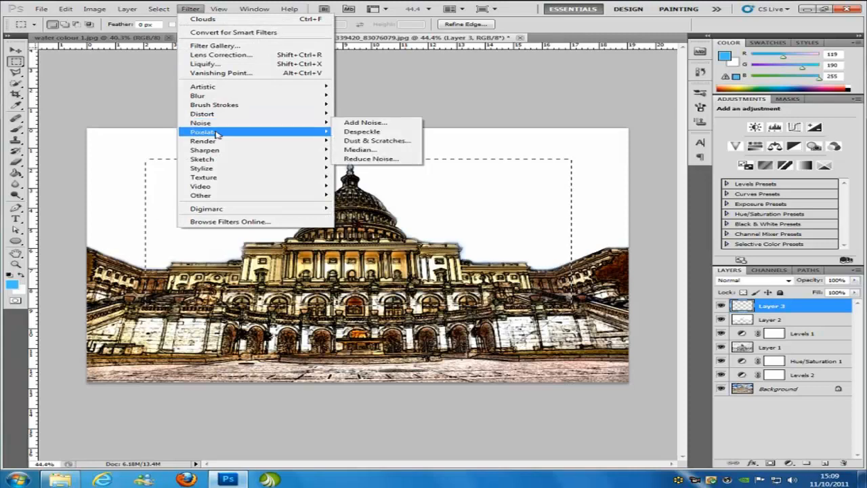
mouse_move(228, 144)
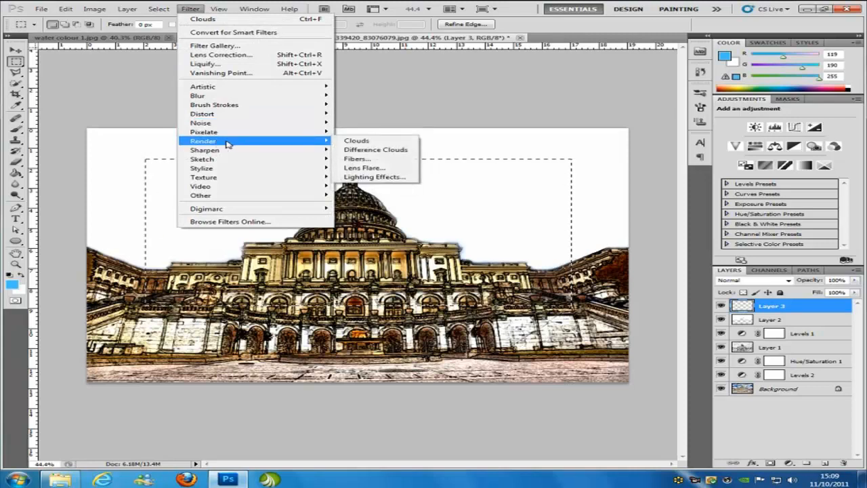
click(366, 141)
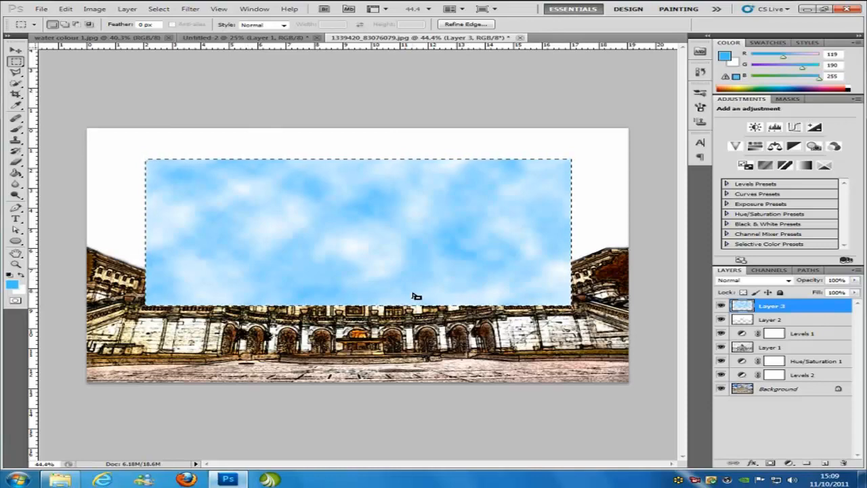
key(ctrl+d)
Free-transform the clouds to span the full canvas width at about 127% wide and 135% high, extending slightly above the canvas's upper edge
scroll(355, 265, down, 3)
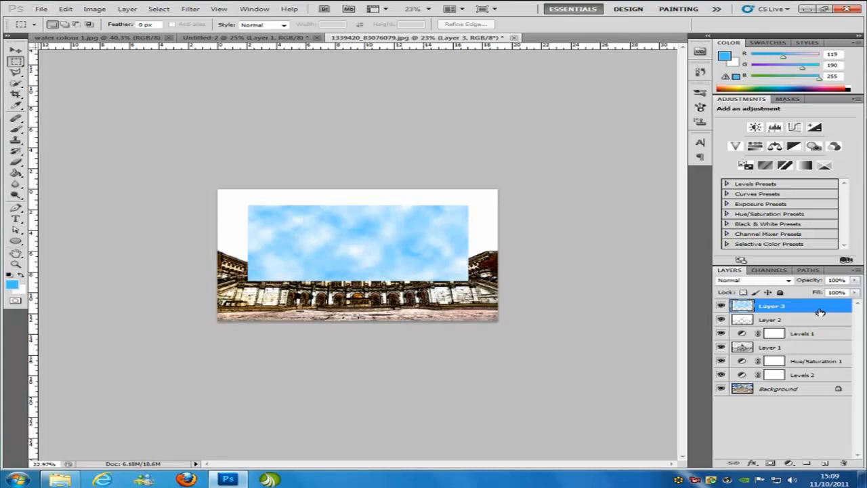
key(ctrl+t)
drag(420, 244, 389, 232)
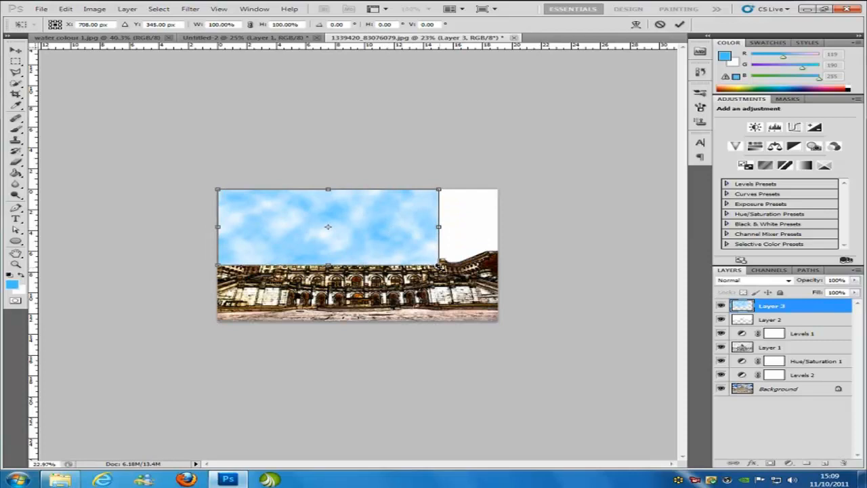
drag(441, 266, 501, 293)
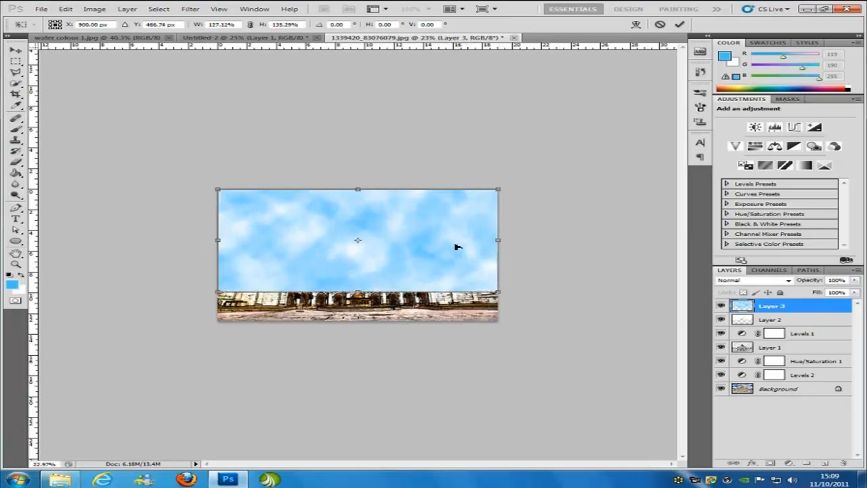
drag(443, 231, 447, 224)
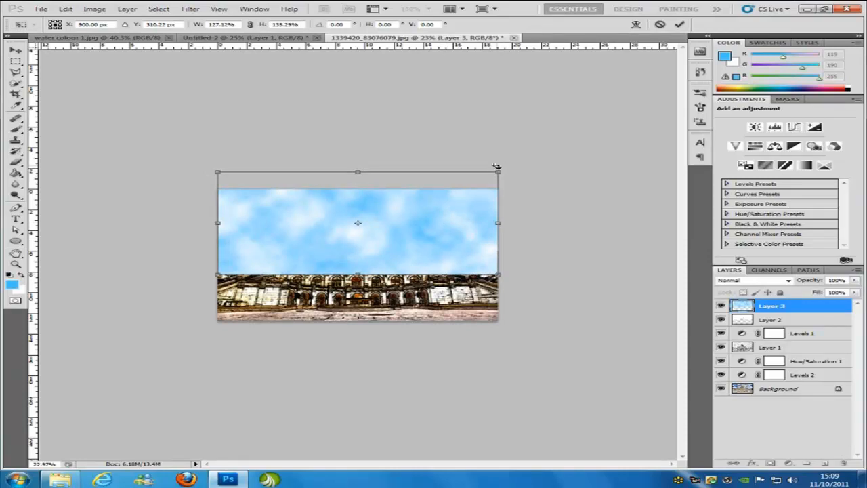
Distort the clouds into perspective by pulling the upper corners far outward and the lower corners slightly inward, and apply the transform
drag(499, 173, 610, 97)
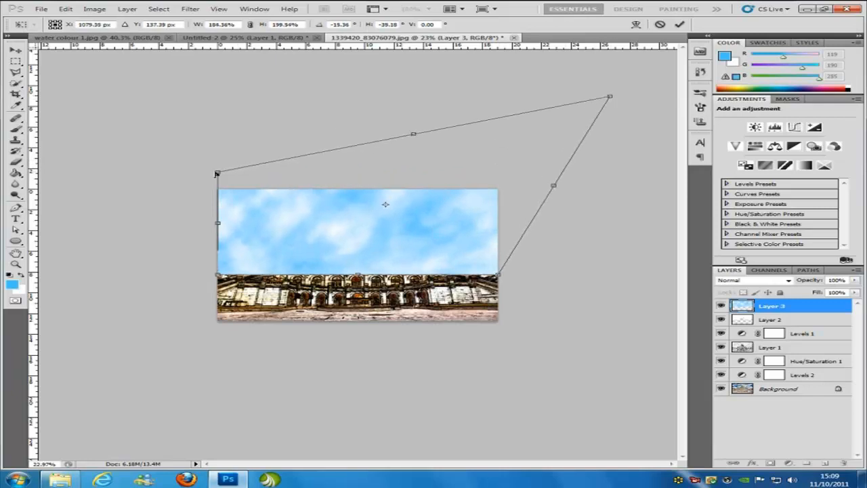
drag(218, 175, 127, 81)
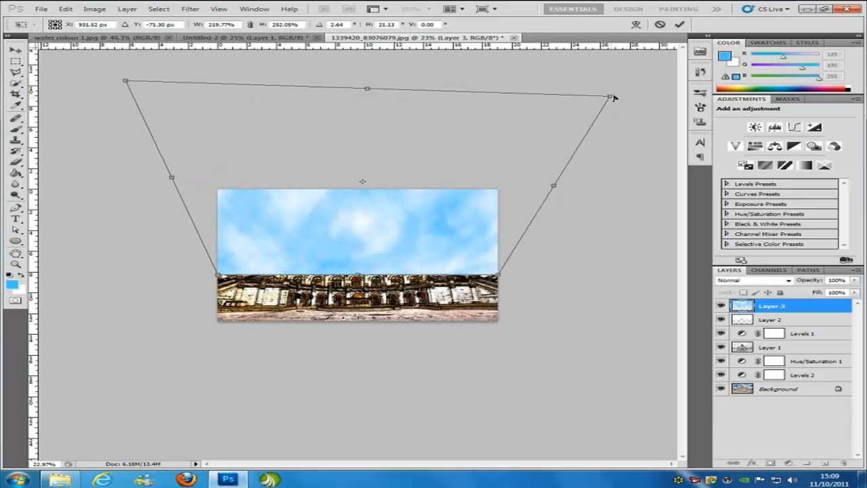
drag(614, 97, 616, 76)
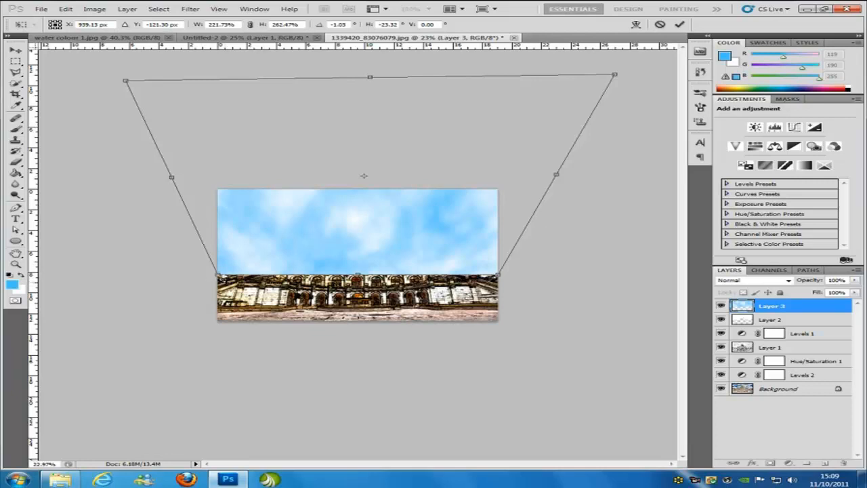
drag(217, 277, 233, 275)
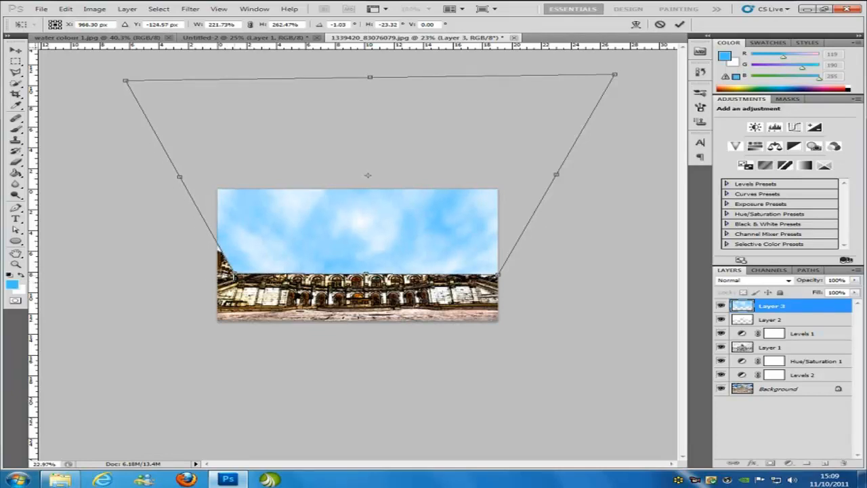
drag(498, 275, 483, 274)
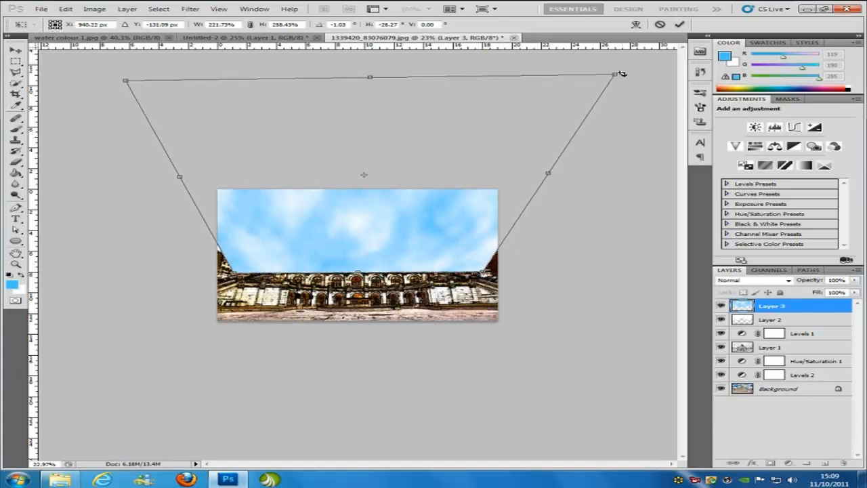
drag(615, 74, 637, 69)
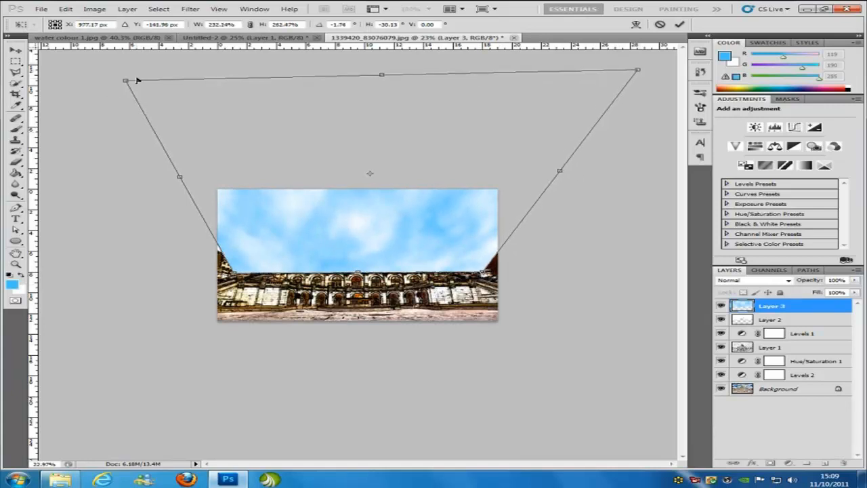
drag(119, 80, 97, 73)
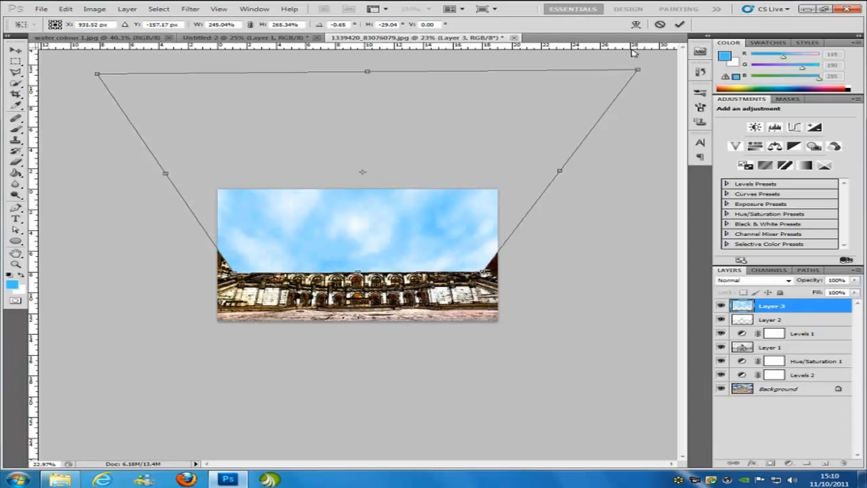
click(680, 24)
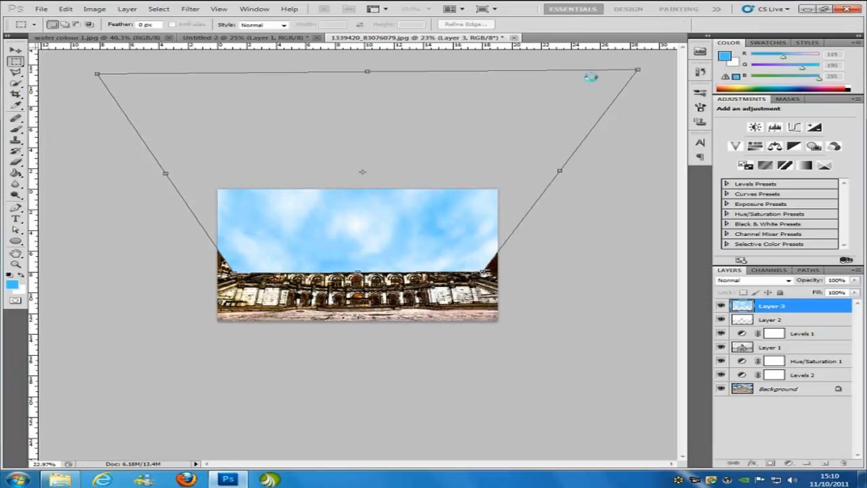
Set the blend mode of the clouds layer to Darken and switch to the Move tool
click(789, 280)
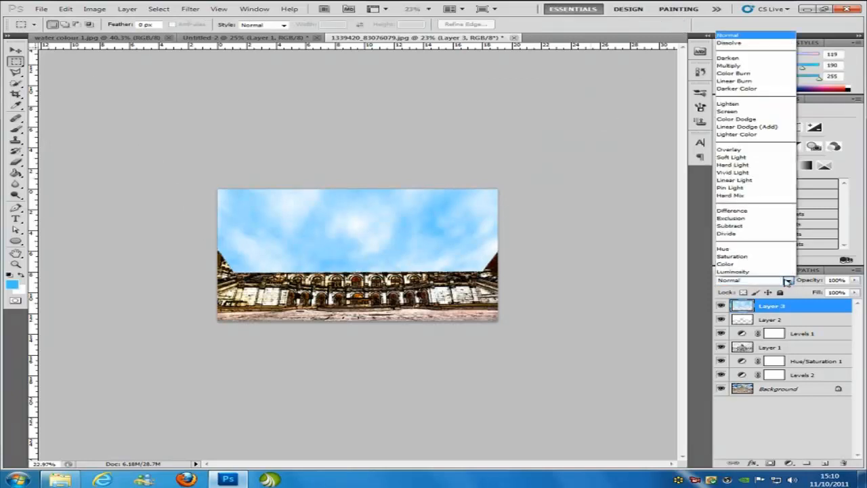
click(742, 51)
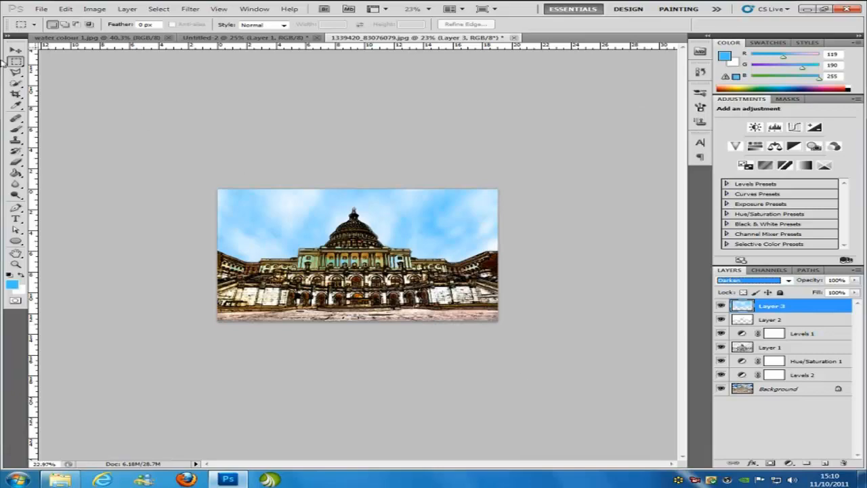
click(22, 49)
click(319, 235)
scroll(432, 320, up, 6)
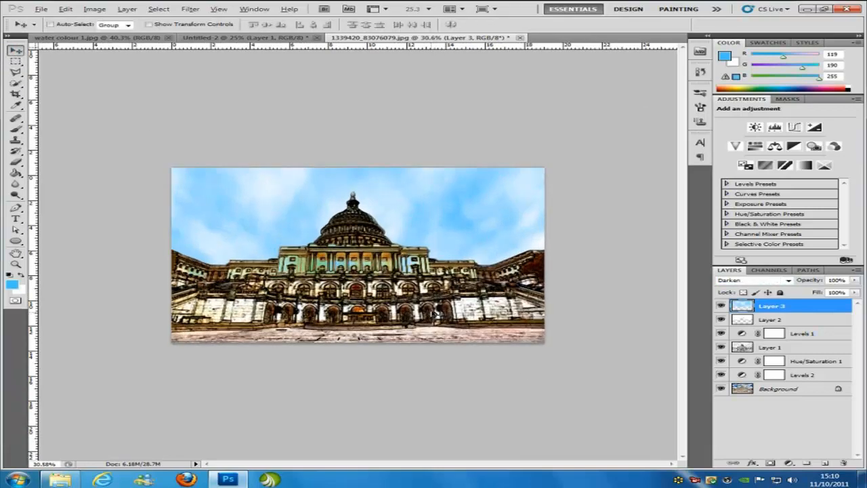
scroll(271, 325, down, 1)
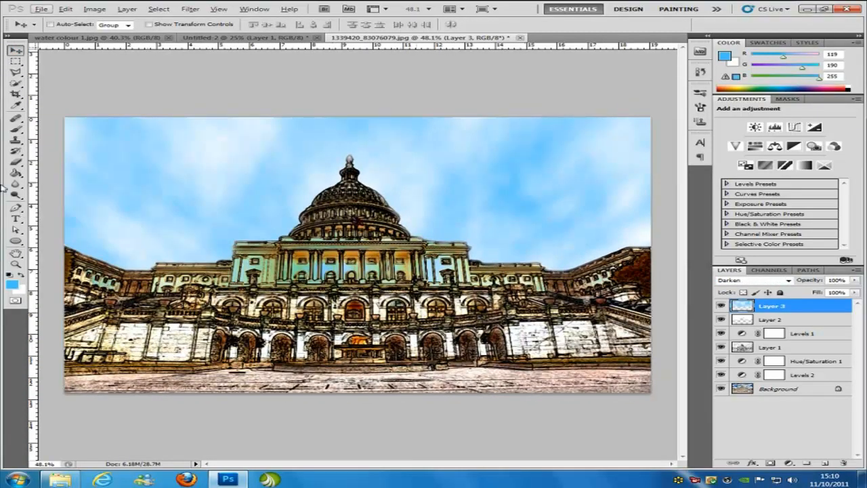
Erase the blue cloud tint from the building's facade and wings on Layer 3 with a 150 px eraser, and flatten the image
click(17, 162)
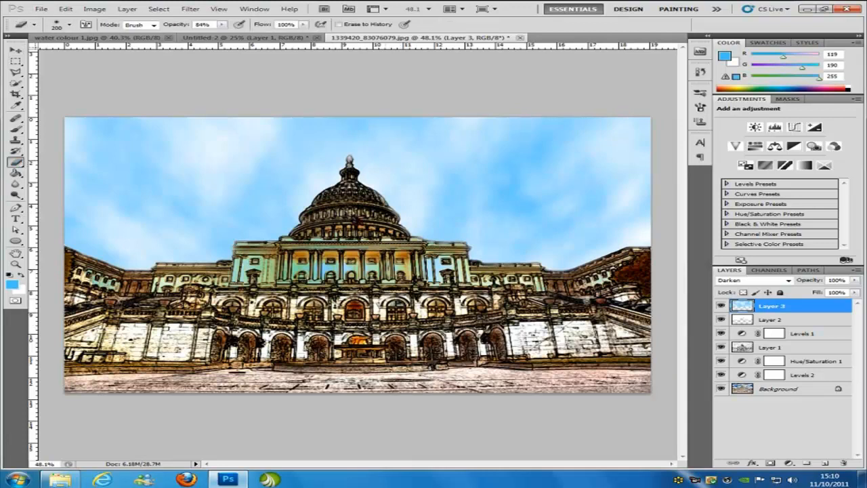
key(bracketleft)
drag(369, 268, 249, 268)
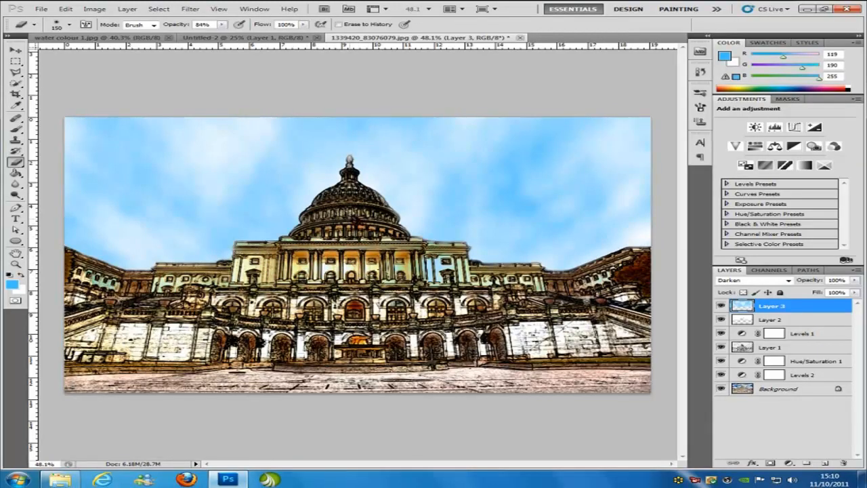
drag(373, 274, 451, 265)
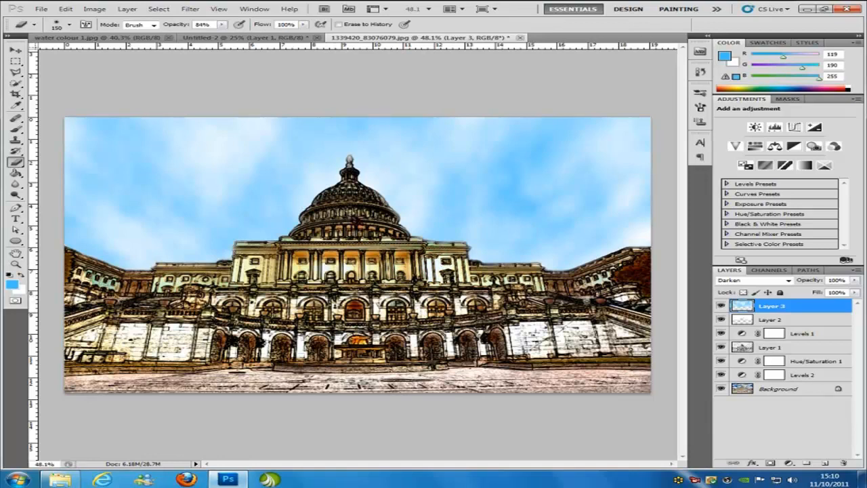
drag(109, 284, 78, 275)
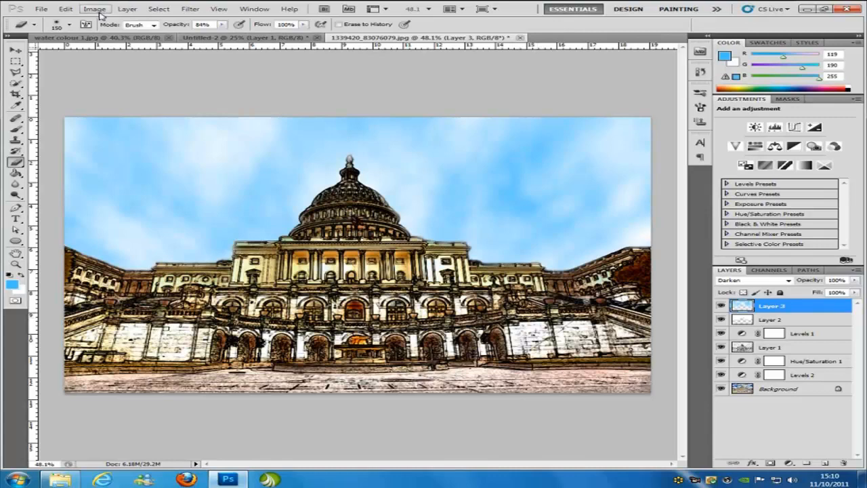
click(124, 9)
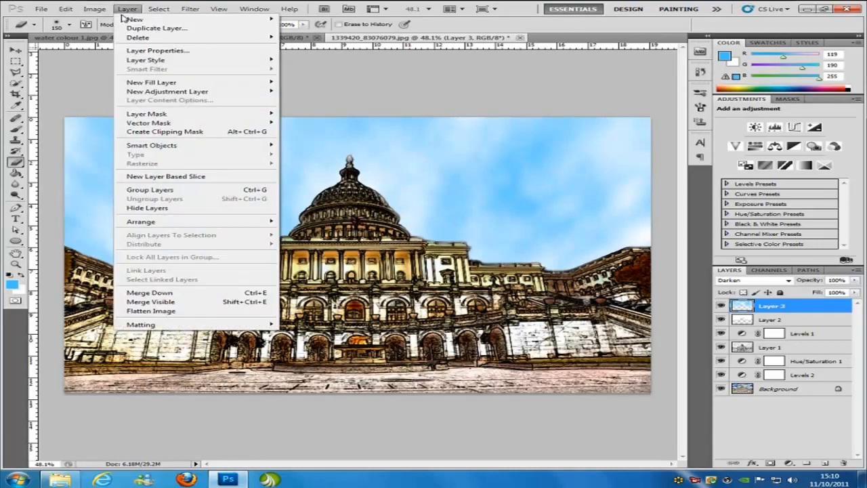
click(151, 311)
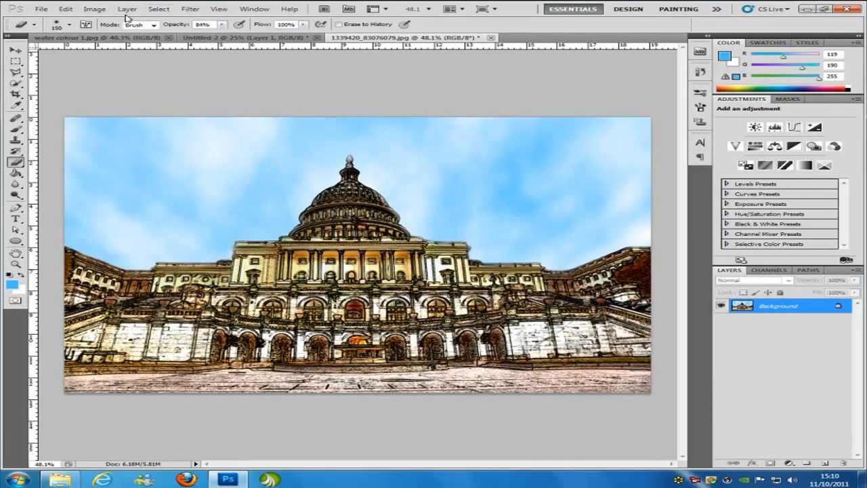
Create a new white document measuring 297 mm wide by 210 mm high
click(42, 11)
click(55, 19)
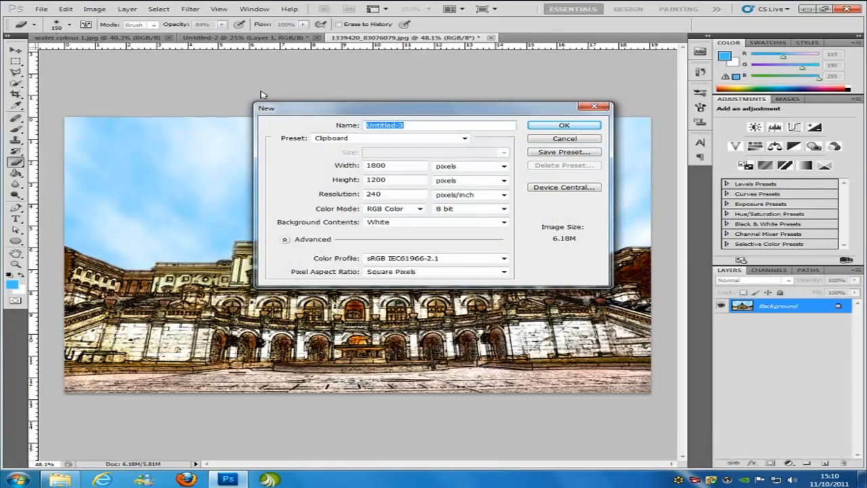
click(504, 166)
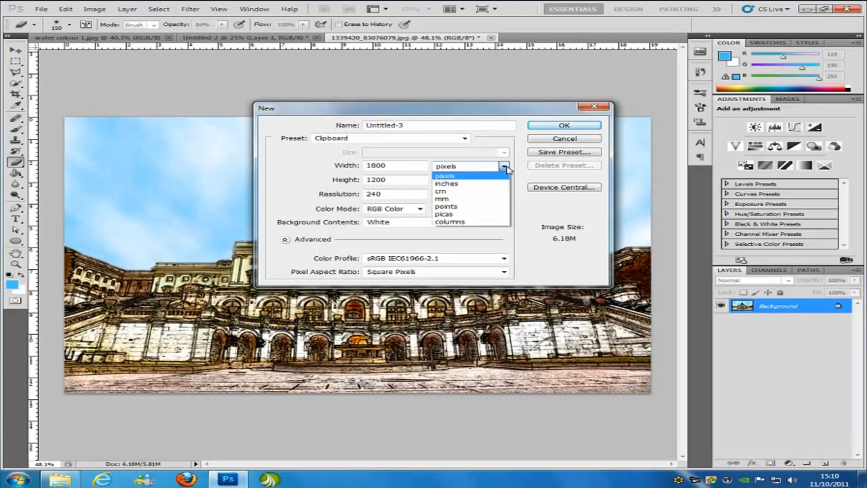
click(442, 198)
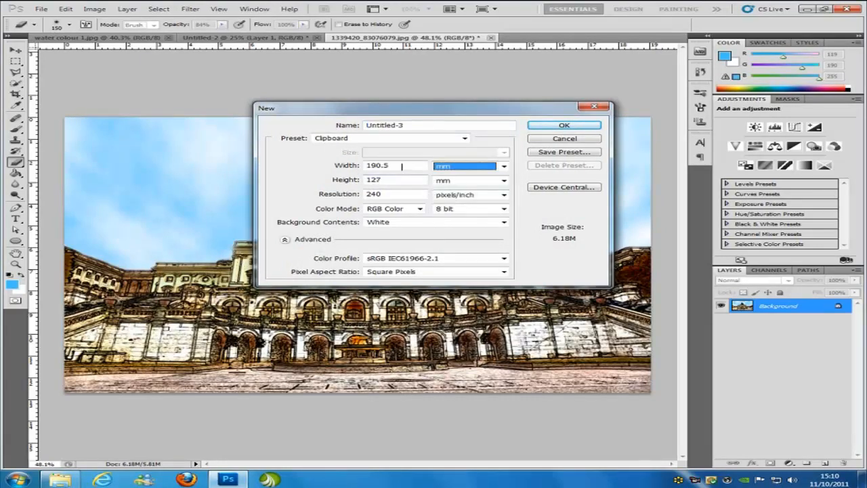
click(329, 166)
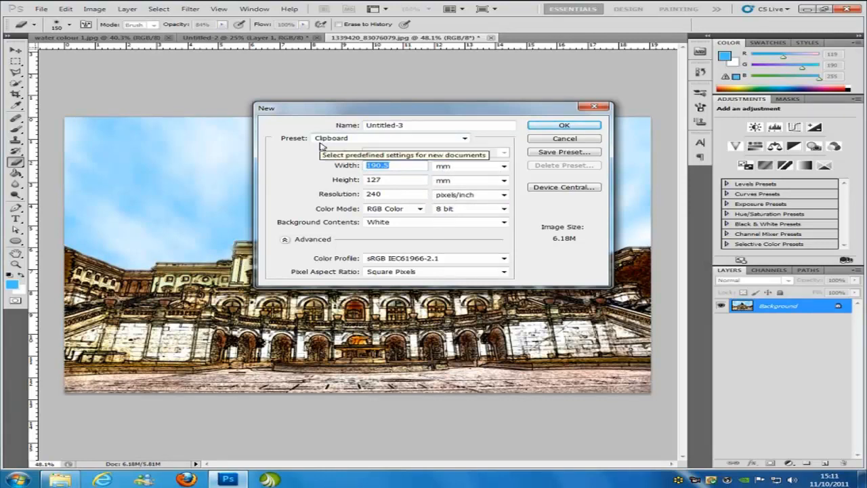
text(297)
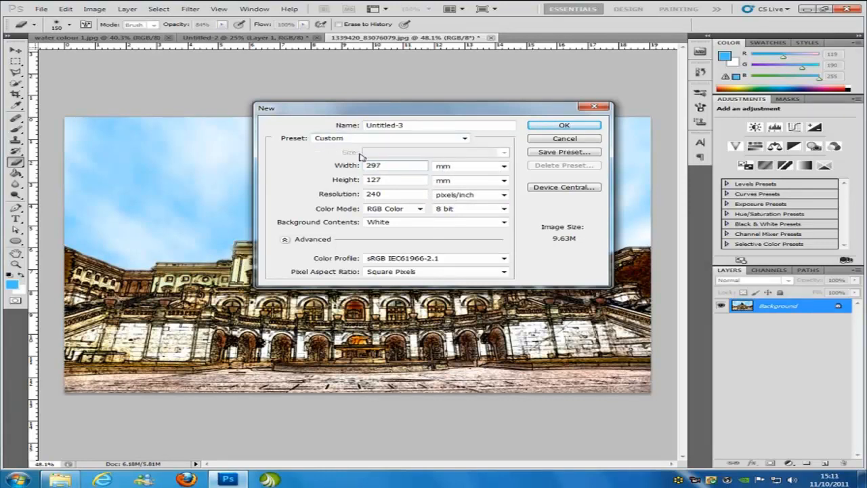
click(389, 181)
double_click(389, 181)
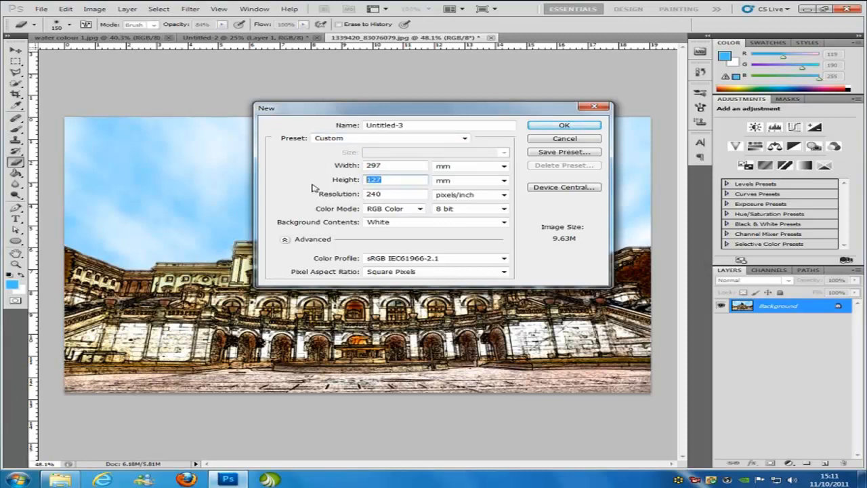
text(210)
click(579, 127)
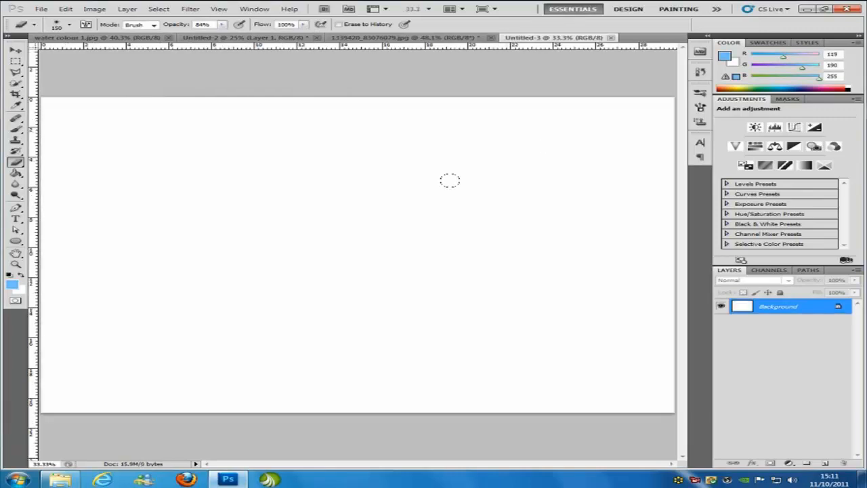
Copy the entire flattened Capitol image and paste it into the new Untitled-3 document
click(379, 37)
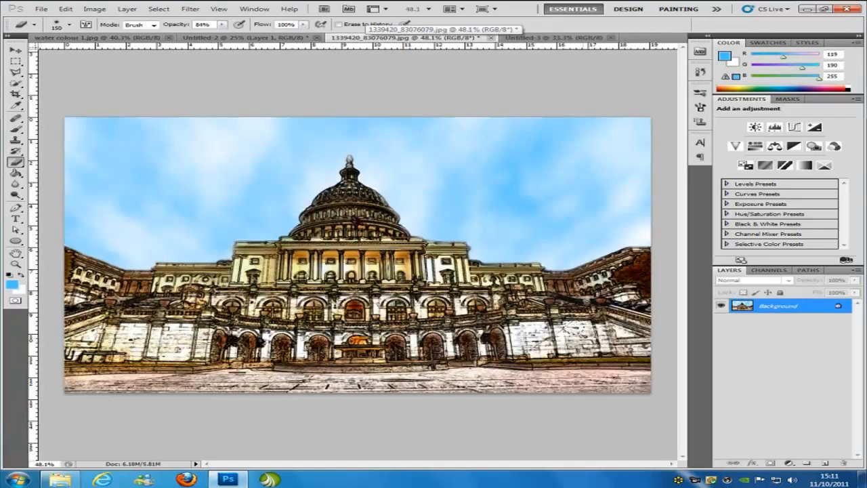
key(ctrl+a)
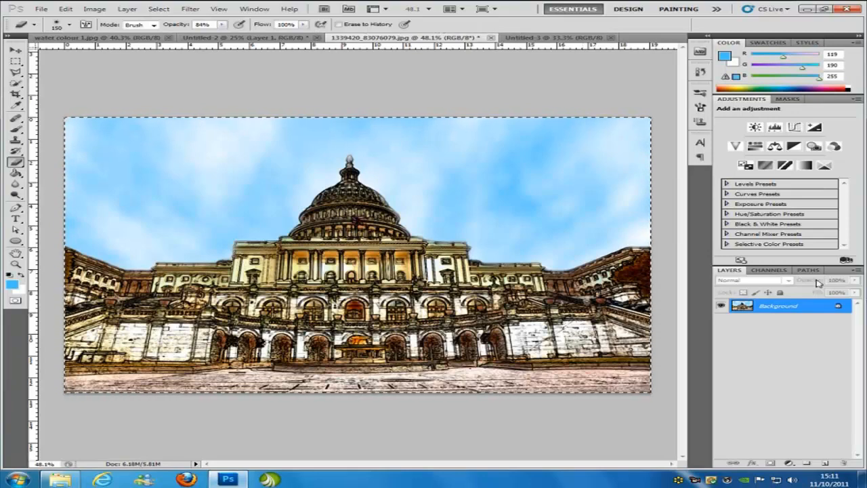
click(550, 38)
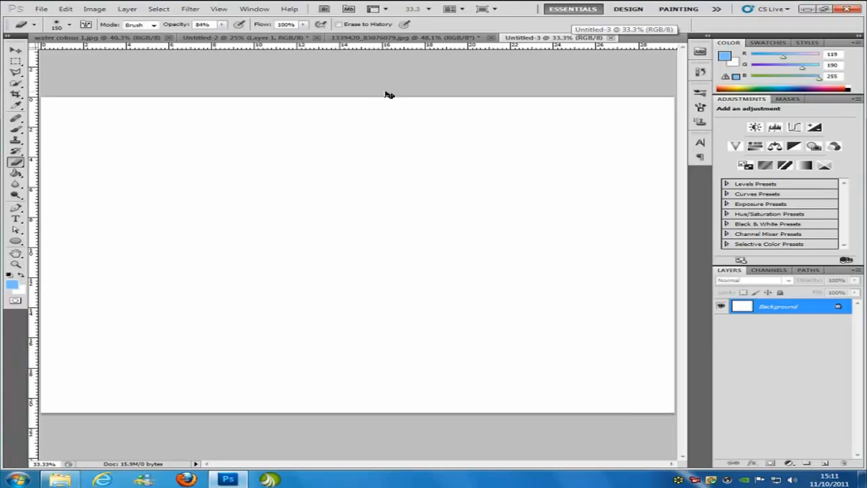
drag(388, 94, 382, 89)
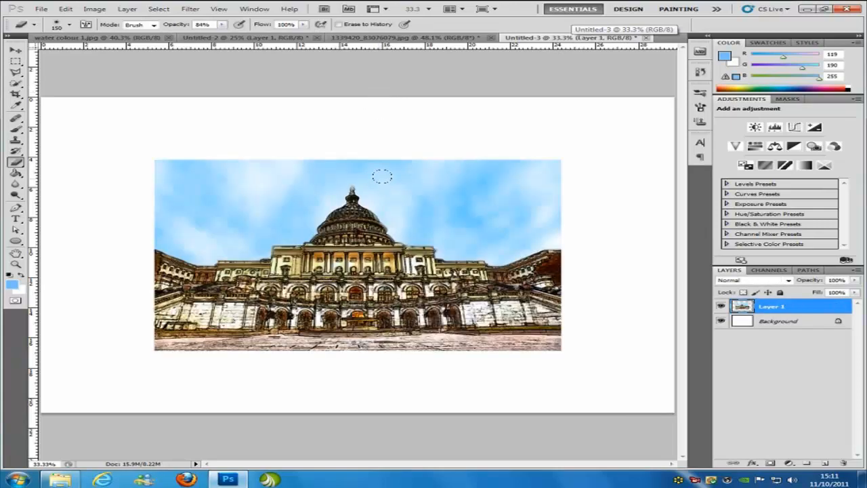
Scale the pasted Capitol image proportionally to about 147%, centre it on the page with a narrow white margin, and apply the transform
scroll(382, 174, down, 1)
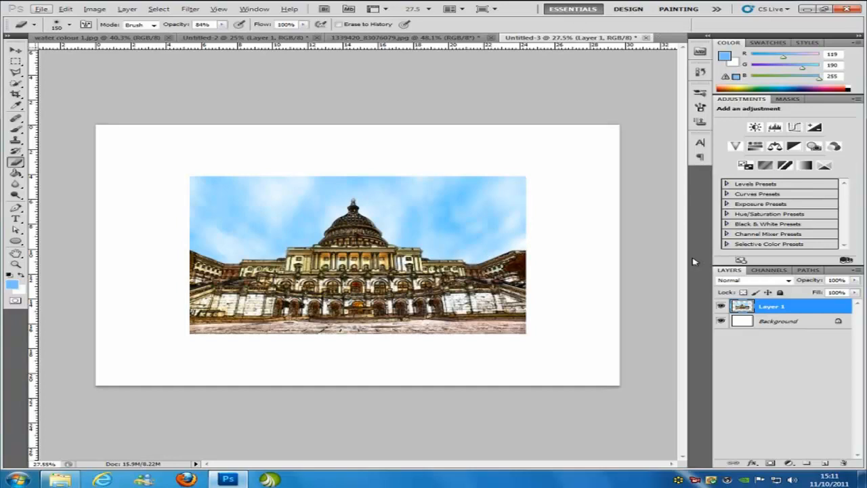
key(ctrl+t)
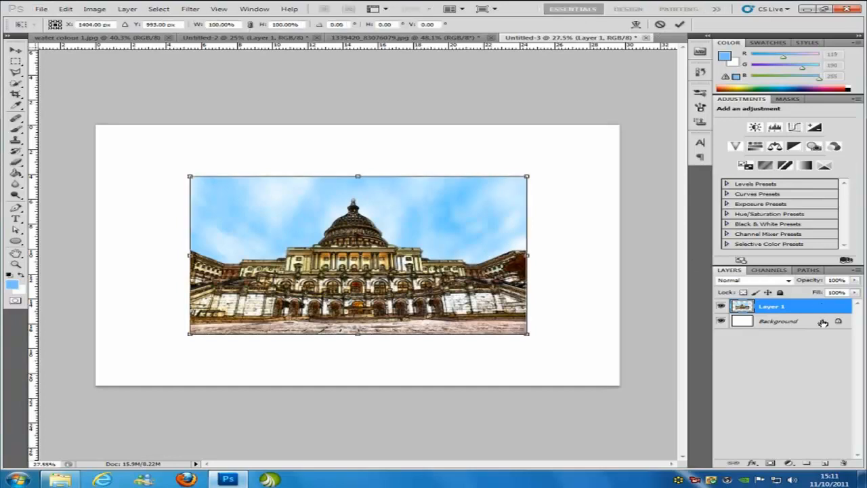
drag(421, 286, 371, 258)
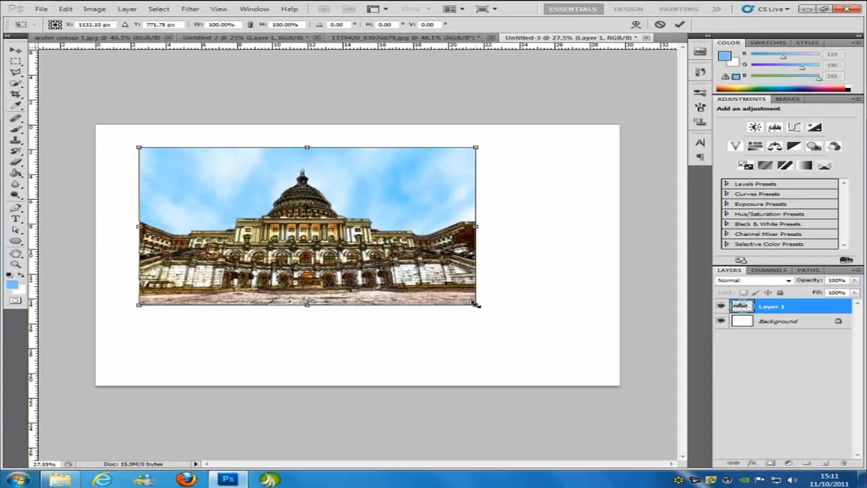
drag(479, 306, 593, 363)
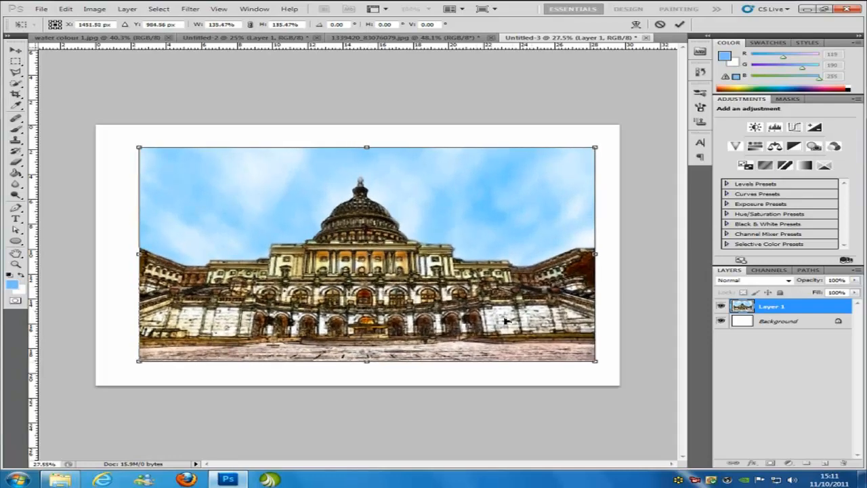
drag(505, 321, 476, 308)
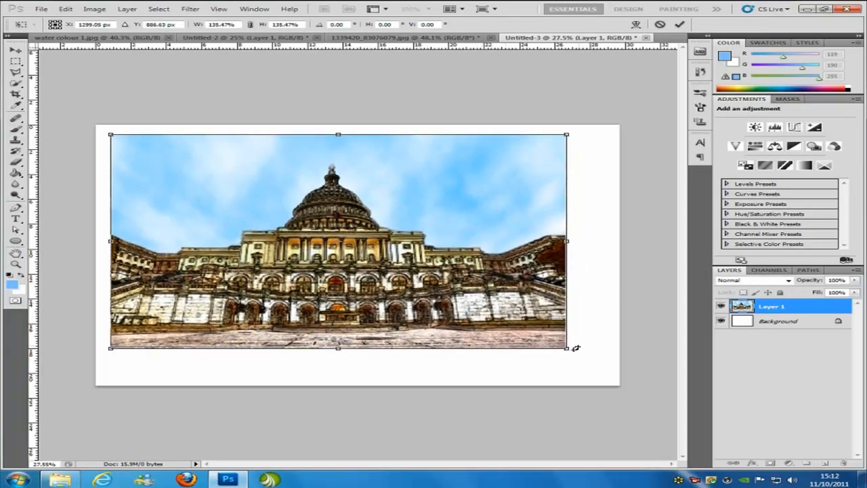
drag(567, 350, 605, 368)
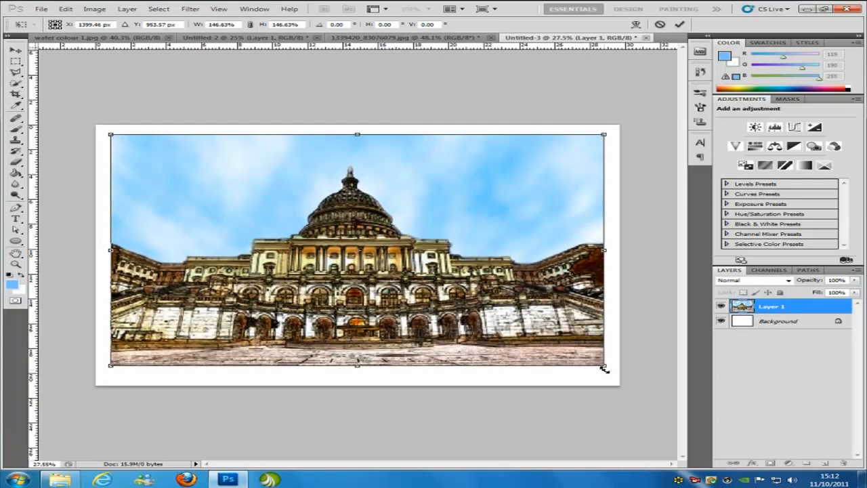
drag(524, 294, 523, 297)
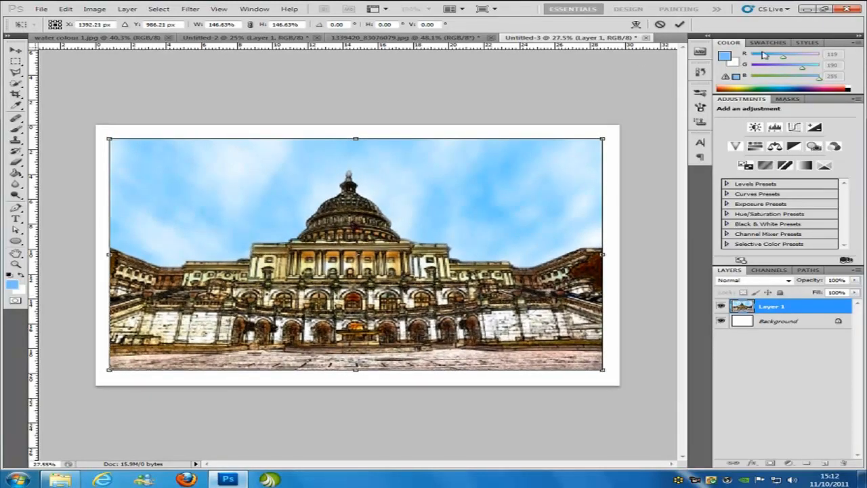
click(679, 24)
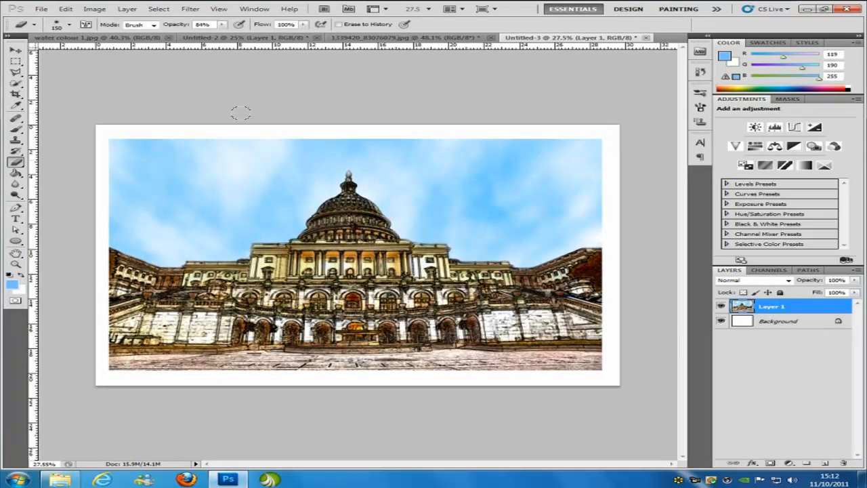
Erase all four edges of the Capitol image with a soft 400 px eraser so they fade into the white page
scroll(301, 284, up, 2)
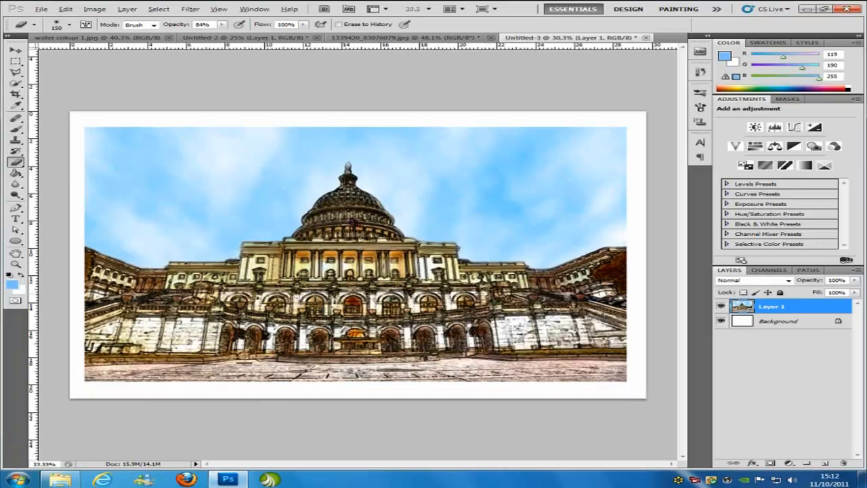
scroll(313, 289, down, 1)
scroll(310, 284, up, 1)
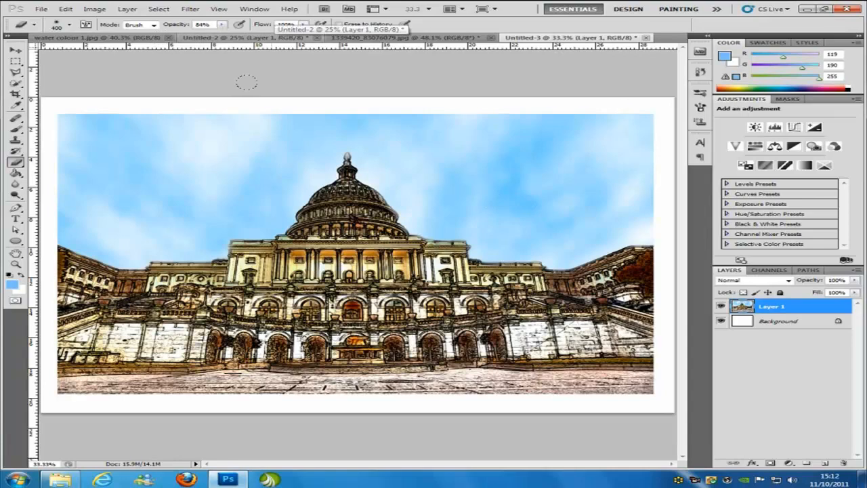
scroll(246, 82, down, 1)
mouse_move(64, 100)
mouse_down()
mouse_move(174, 96)
mouse_move(220, 104)
mouse_move(84, 109)
mouse_move(323, 103)
mouse_move(215, 99)
mouse_move(312, 94)
mouse_move(310, 103)
mouse_move(606, 107)
mouse_move(387, 104)
mouse_move(493, 105)
mouse_up()
mouse_move(620, 170)
mouse_down()
mouse_move(607, 190)
mouse_move(587, 150)
mouse_move(608, 242)
mouse_move(587, 235)
mouse_move(592, 156)
mouse_move(623, 281)
mouse_move(614, 268)
mouse_move(613, 283)
mouse_move(616, 241)
mouse_move(617, 342)
mouse_move(596, 385)
mouse_move(573, 376)
mouse_move(569, 369)
mouse_move(617, 356)
mouse_move(610, 306)
mouse_move(604, 346)
mouse_move(637, 331)
mouse_move(612, 299)
mouse_move(624, 324)
mouse_move(591, 378)
mouse_move(556, 382)
mouse_up()
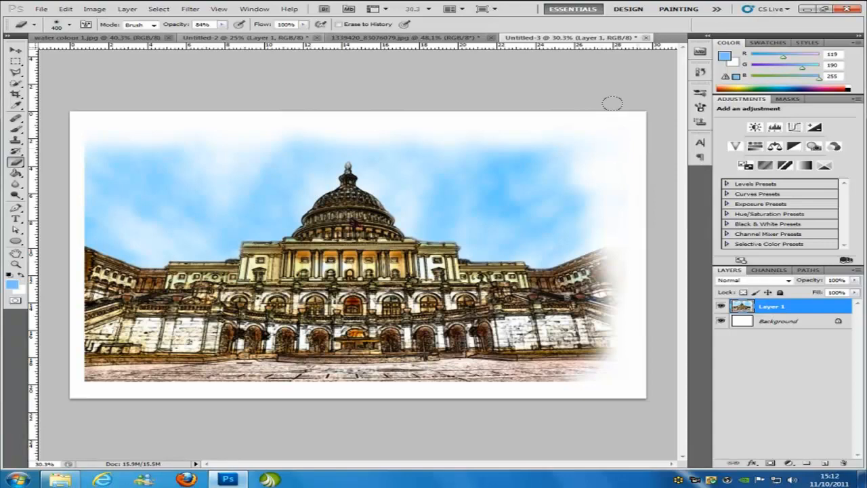
mouse_move(63, 373)
mouse_down()
mouse_move(113, 388)
mouse_move(56, 372)
mouse_move(180, 380)
mouse_move(102, 374)
mouse_move(558, 371)
mouse_move(343, 377)
mouse_move(48, 362)
mouse_move(33, 331)
mouse_move(59, 136)
mouse_move(80, 153)
mouse_move(49, 223)
mouse_move(63, 268)
mouse_move(61, 214)
mouse_move(55, 357)
mouse_move(57, 336)
mouse_move(64, 361)
mouse_up()
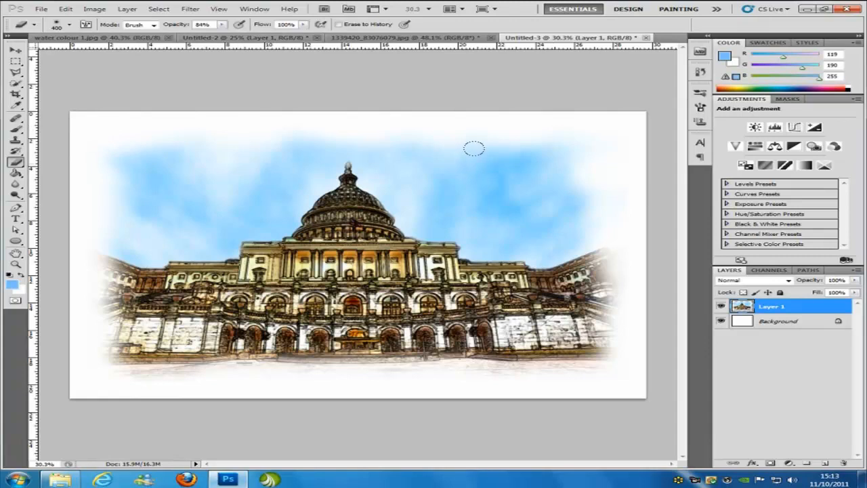
Compare the faded Capitol painting with the church painting in Untitled-2 and return to Untitled-3
key(ctrl+plus)
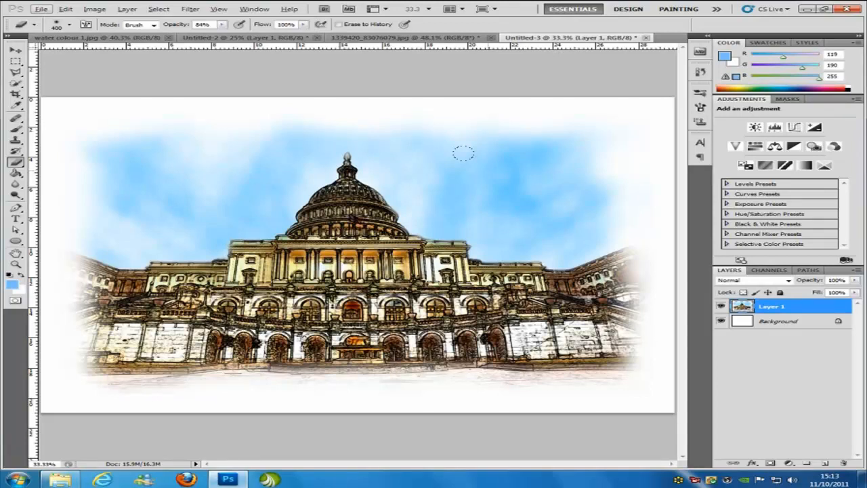
click(256, 38)
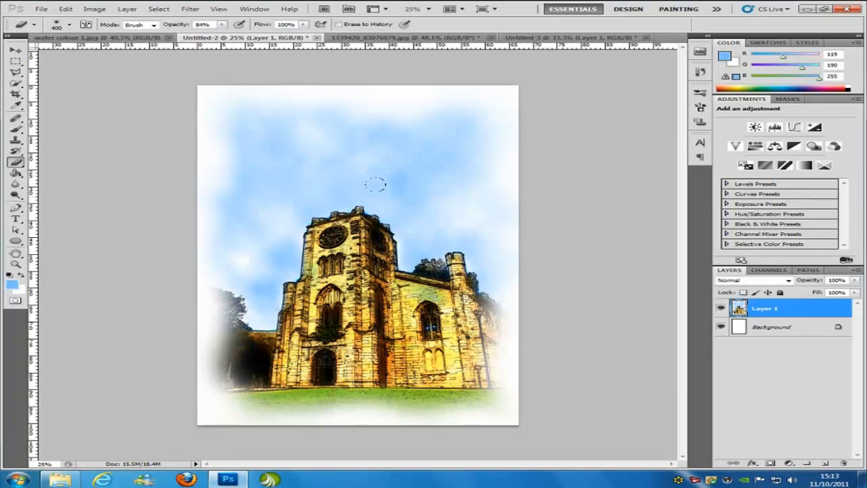
click(525, 39)
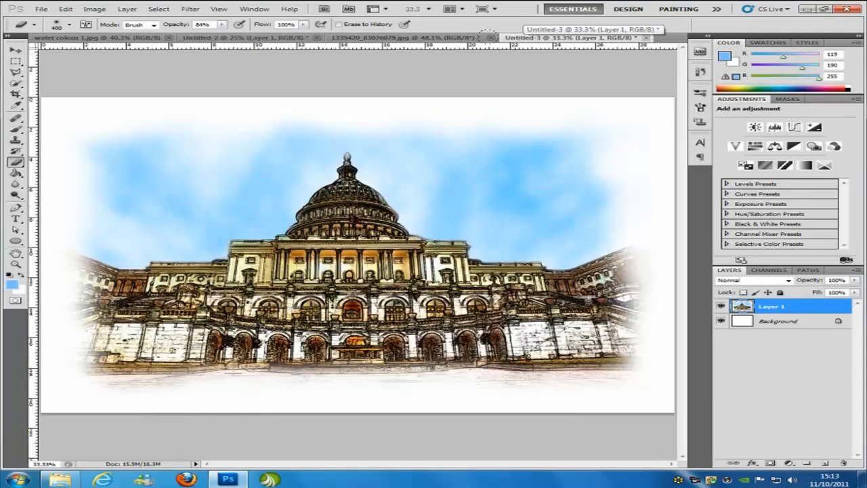